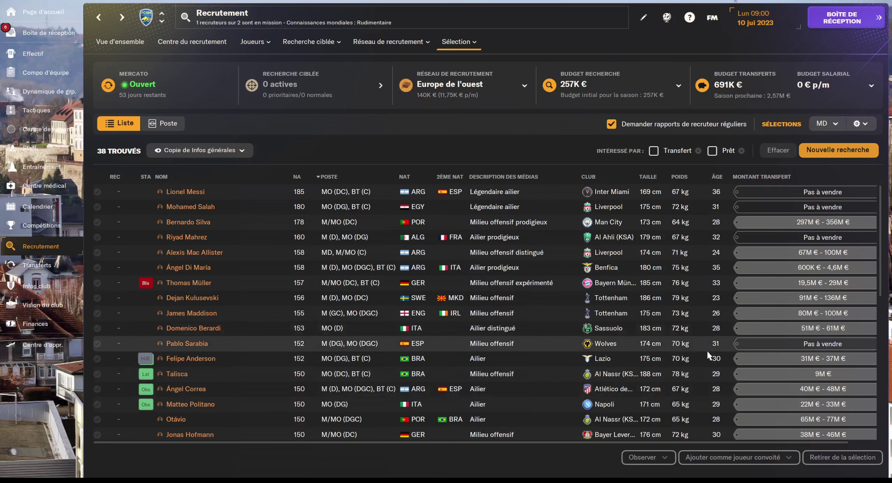
Step: Open Takefusa Kubo's player profile from the recruitment shortlist, review his attributes, and return to the list
scroll(707, 349, "down", 3)
scroll(725, 371, "down", 2)
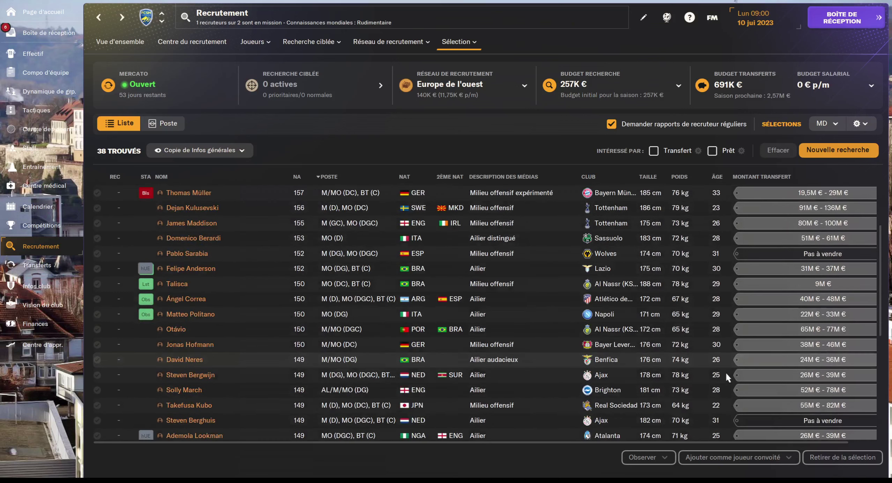
left_click(188, 405)
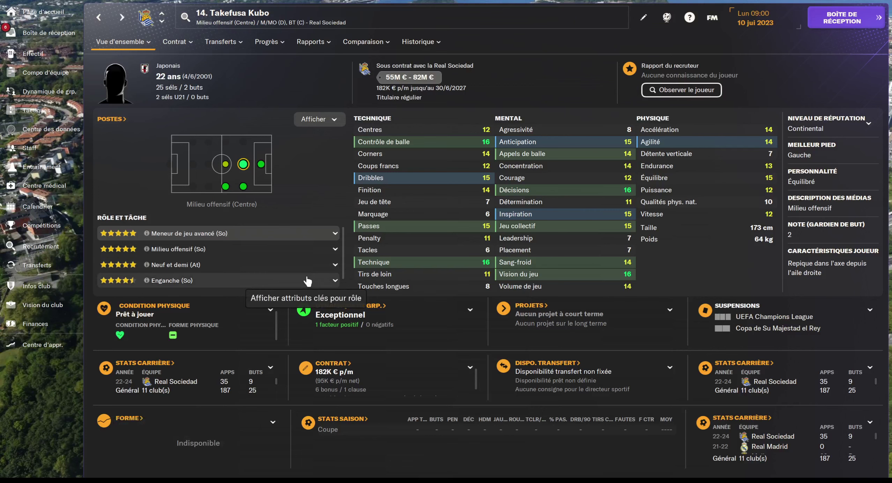
mouse_move(171, 37)
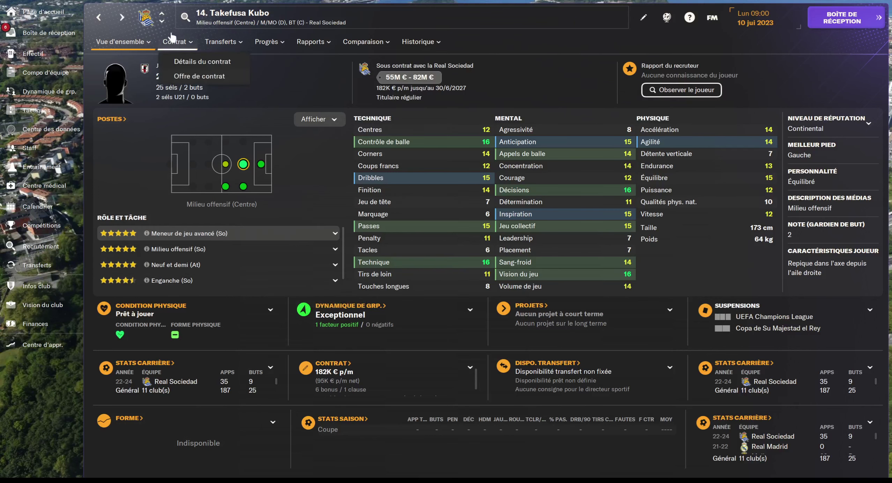
left_click(99, 17)
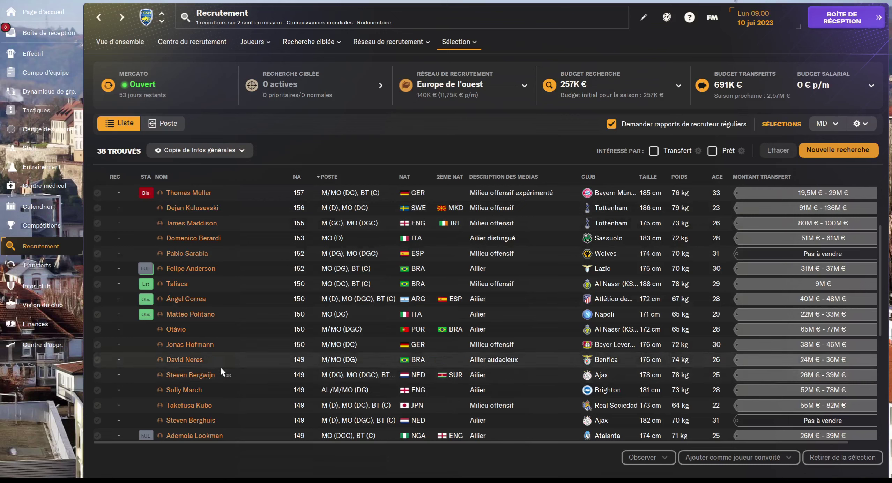
Step: Examine the remaining shortlisted MD players down towards the lowest NA ratings and back up to the highest
scroll(223, 363, "down", 2)
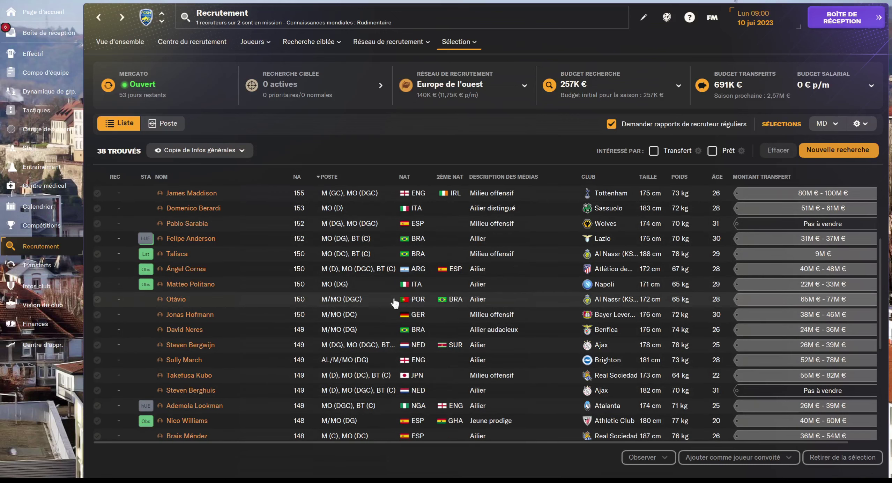
scroll(270, 371, "down", 7)
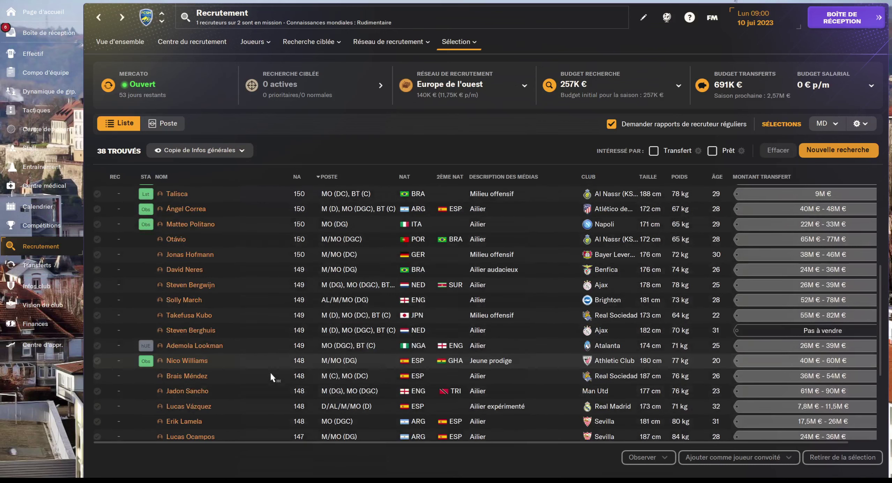
left_click(248, 391)
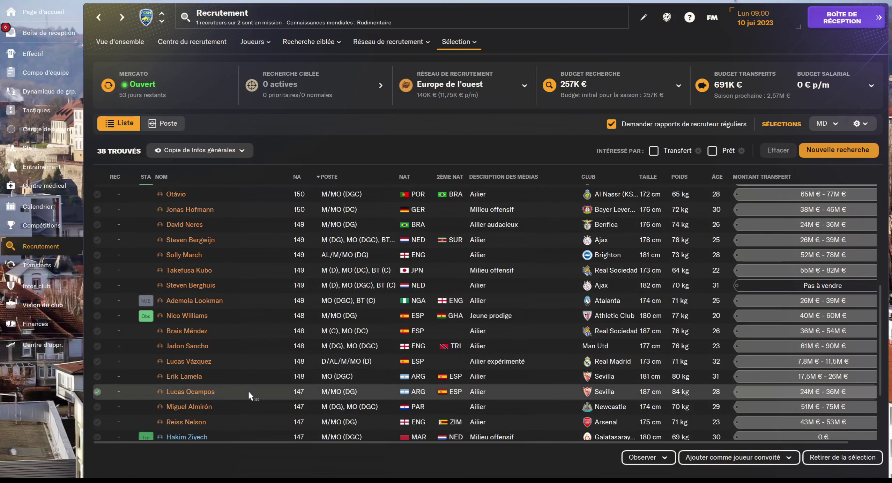
scroll(248, 389, "down", 4)
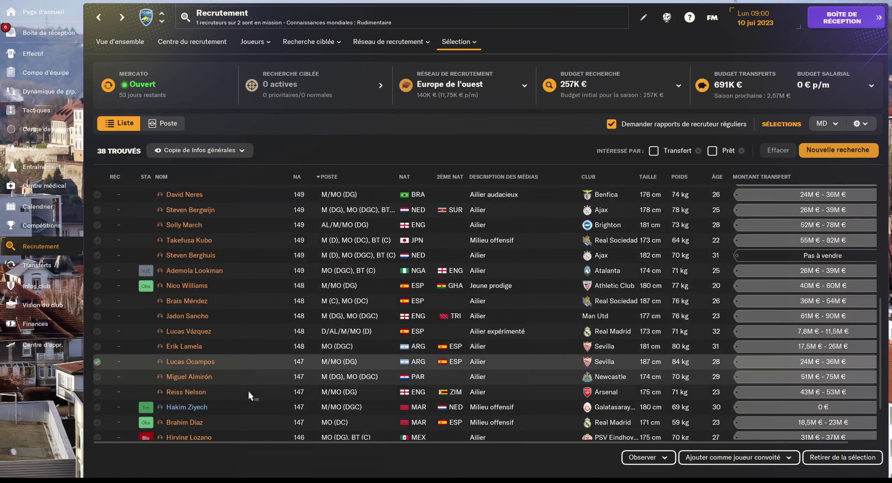
scroll(248, 390, "down", 3)
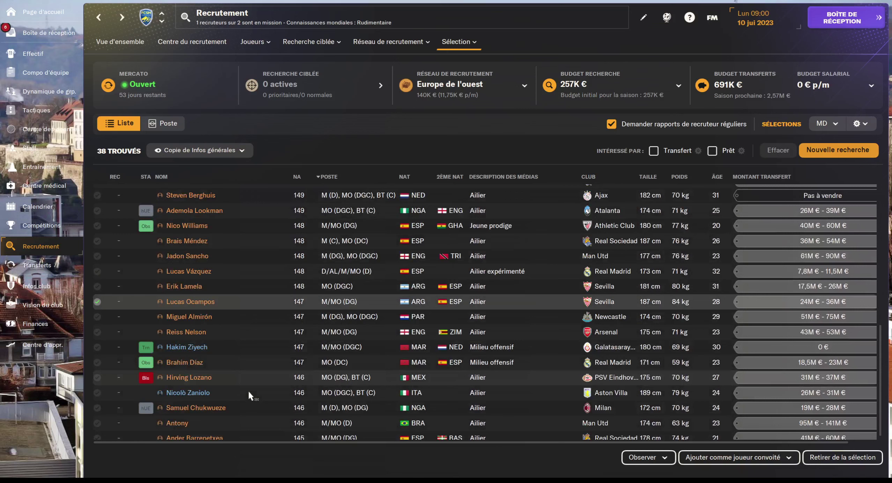
scroll(248, 389, "up", 8)
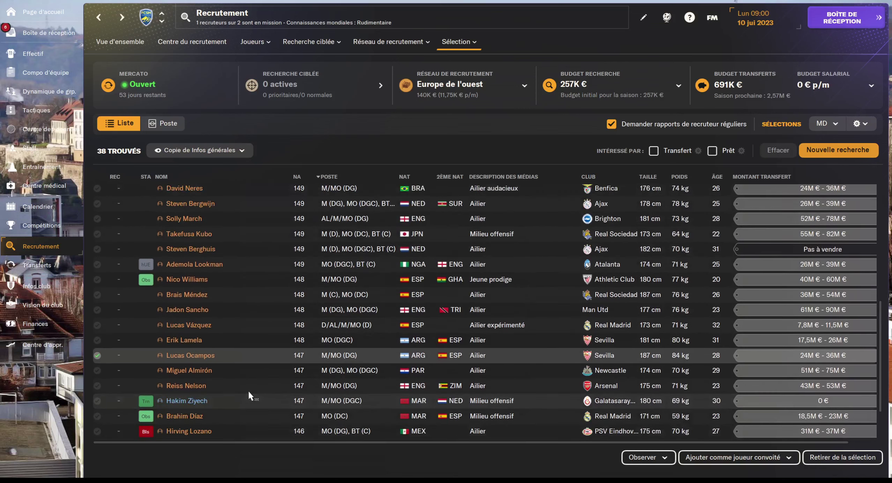
scroll(248, 390, "up", 7)
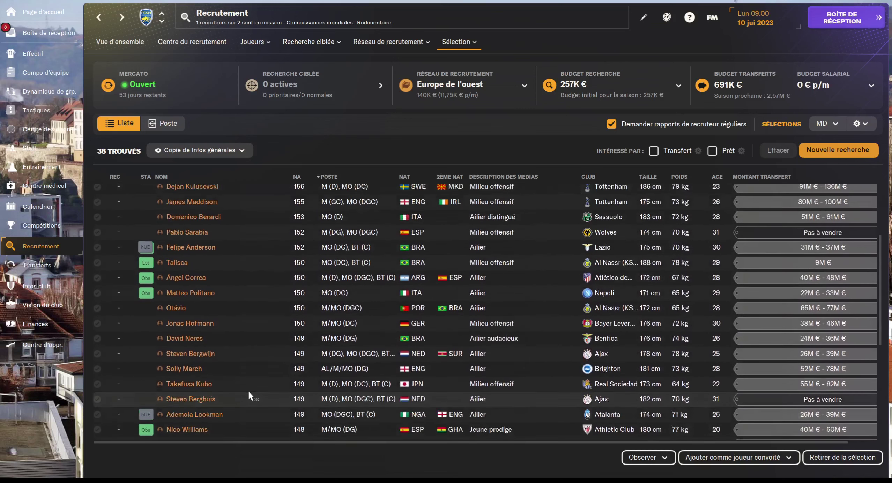
left_click(231, 244)
scroll(259, 265, "up", 6)
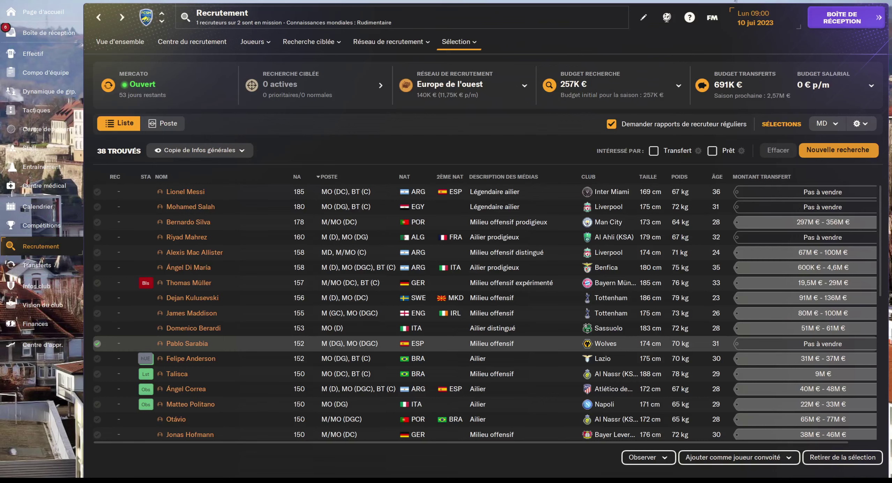
Step: Switch to the spreadsheet and review the team rosters on Feuille2 and the points ranking on Feuille3
key("alt+Tab")
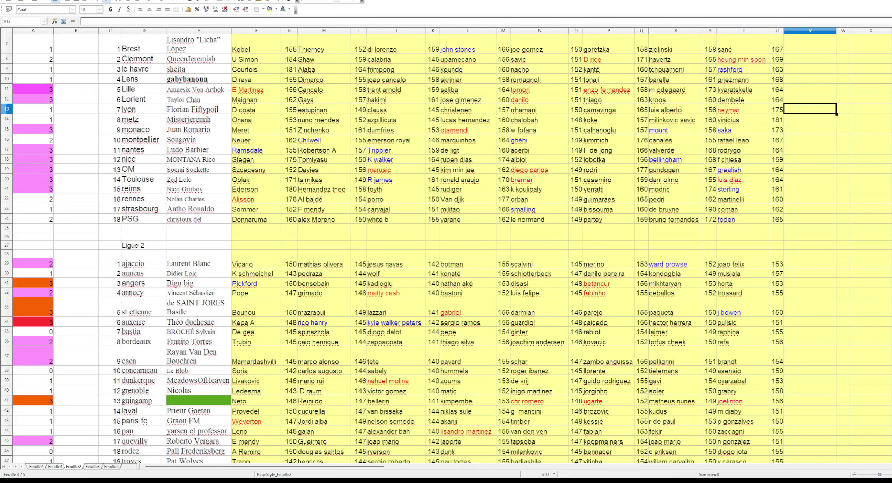
scroll(518, 396, "up", 1)
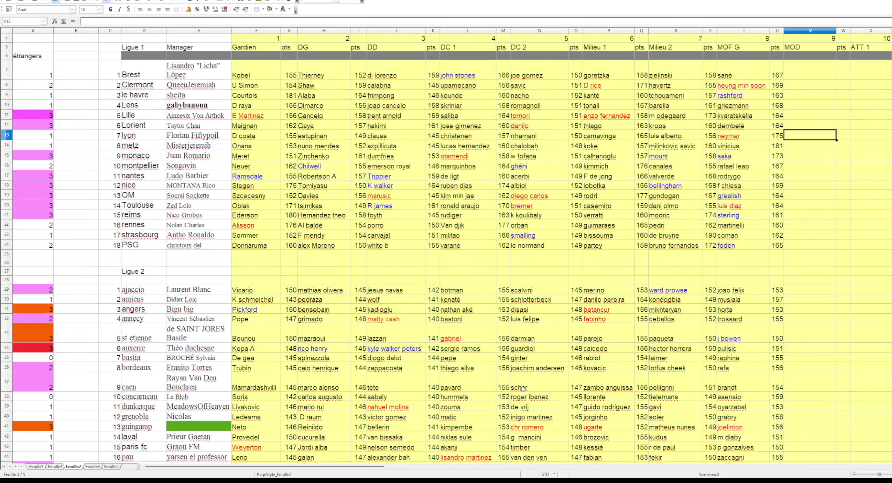
scroll(518, 395, "down", 3)
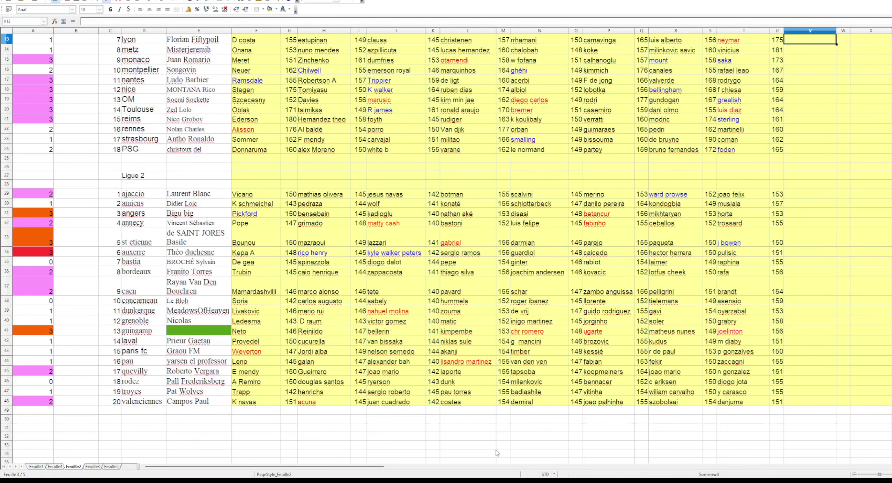
left_click(92, 467)
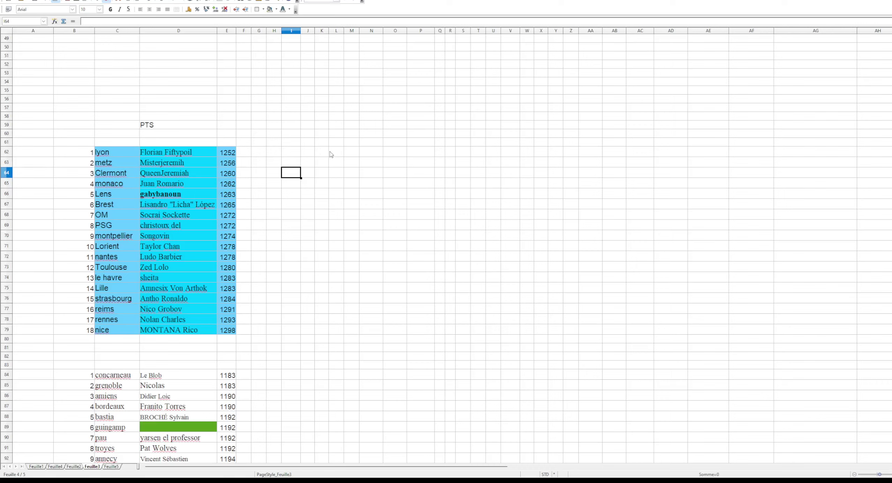
scroll(152, 342, "down", 3)
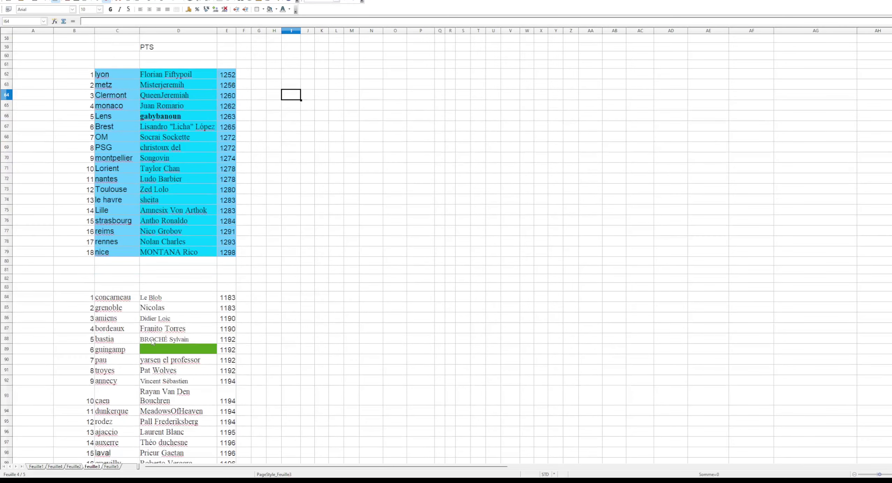
left_click(73, 466)
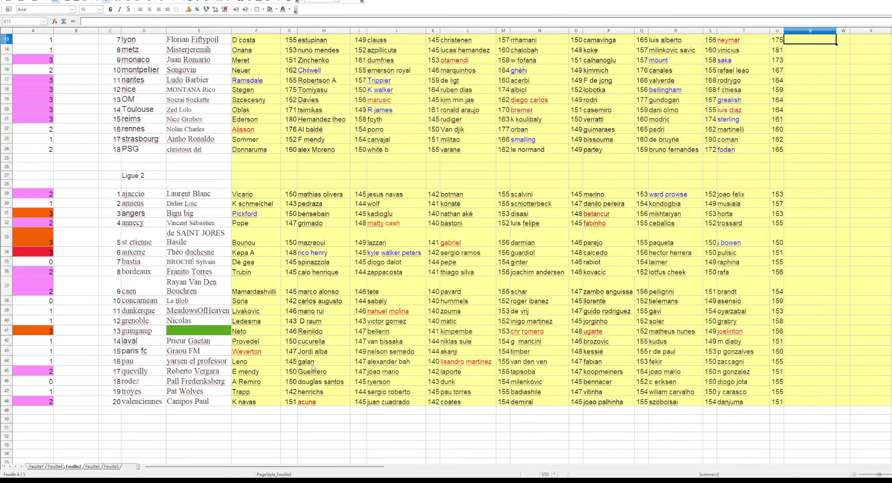
scroll(313, 368, "up", 1)
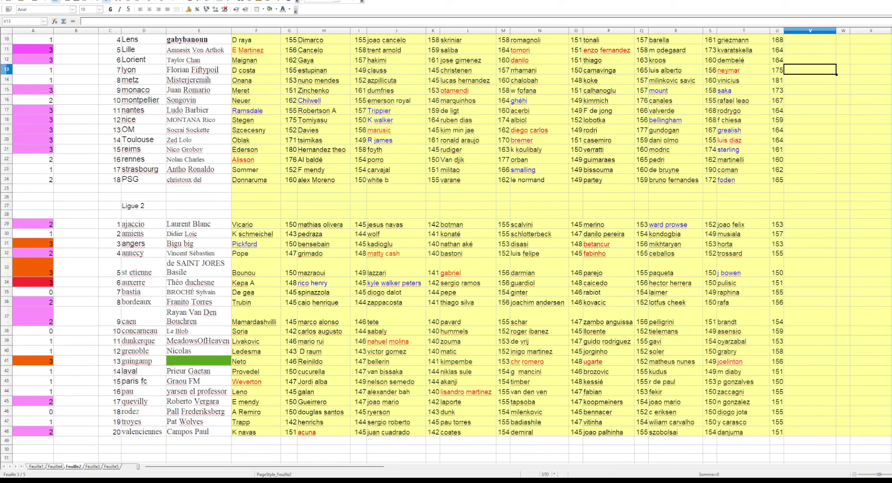
Step: Restore the blacked-out MOD and pts columns by undoing the last change, and set the font colour of V45:W48 to white
key("ctrl+z")
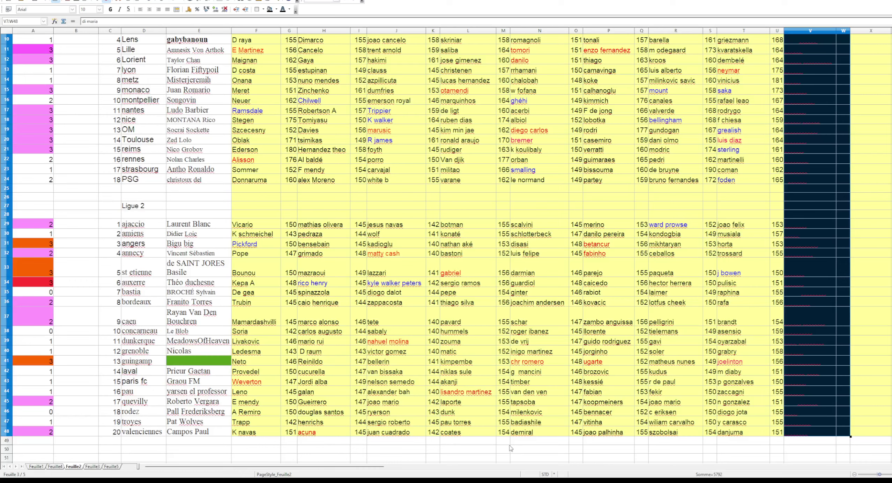
left_click(849, 441)
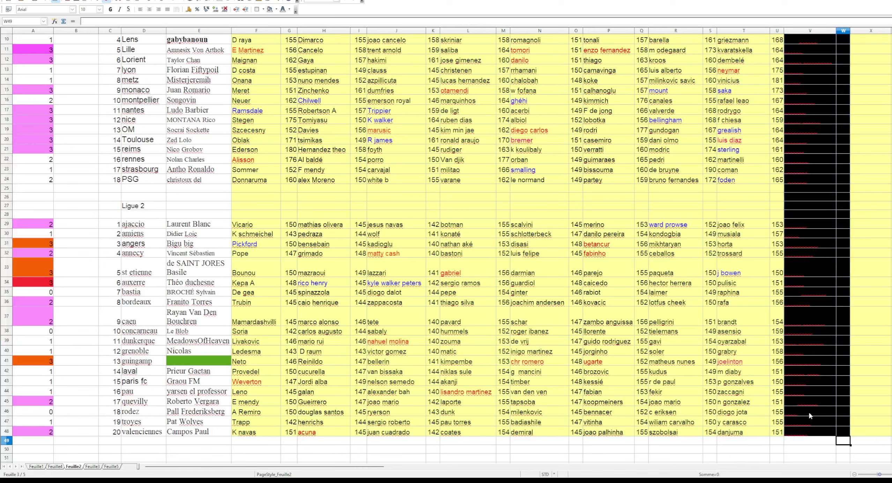
left_click(808, 412)
left_click(820, 427)
left_click_drag(804, 403, 843, 431)
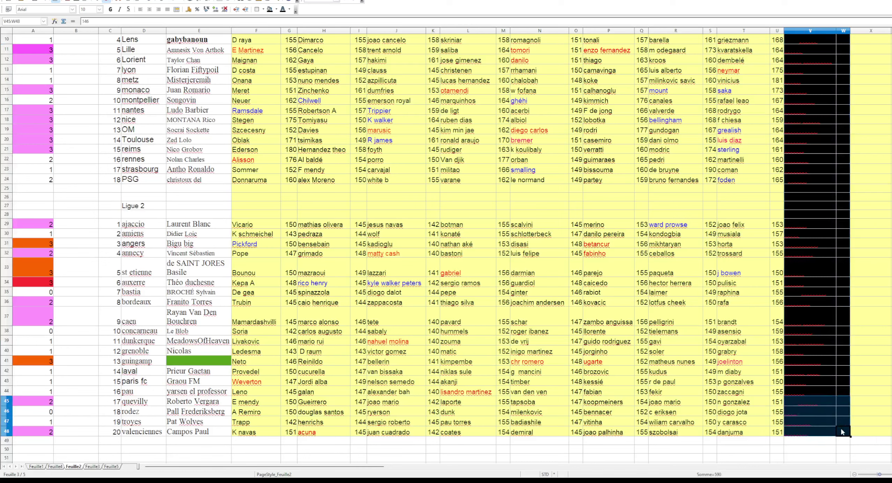
left_click(283, 9)
Step: Go through the MOD picks one by one from row 48 up to row 45
left_click(814, 435)
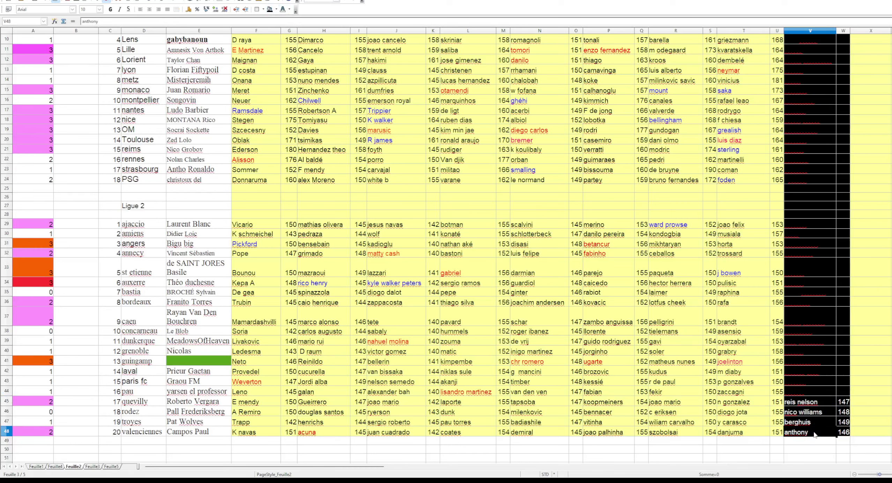
key("Up")
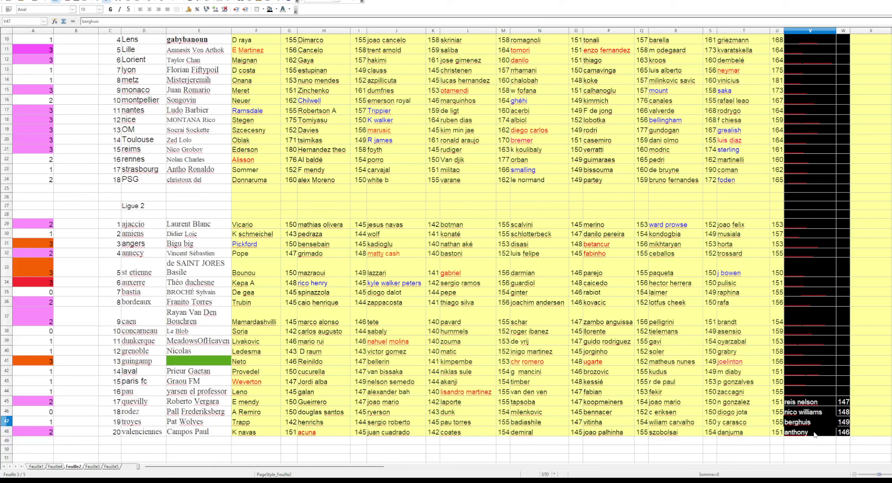
key("Up")
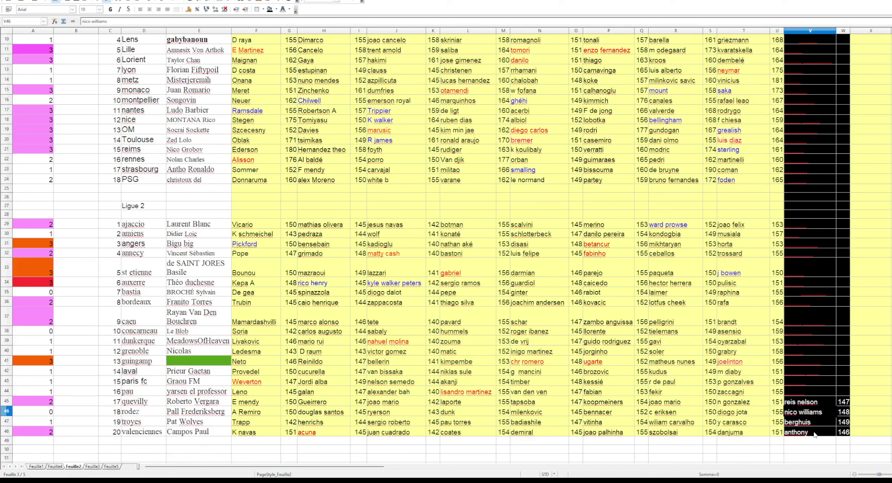
key("Up")
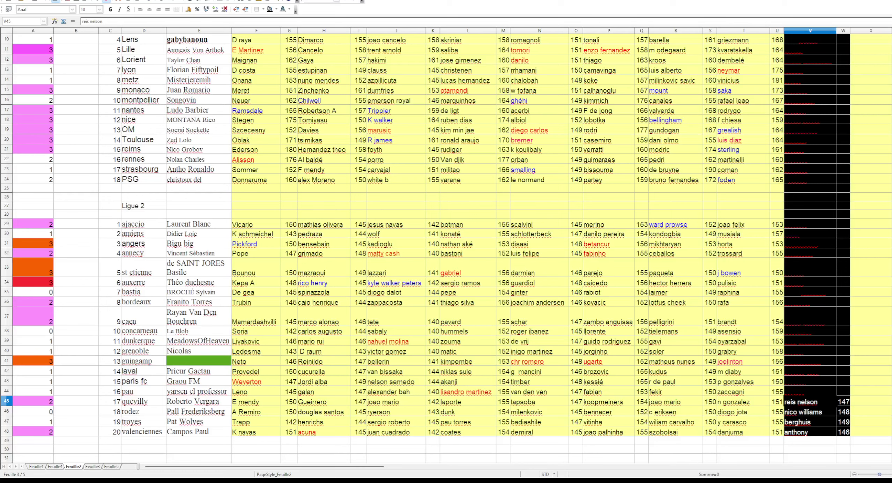
Step: Set the font colour of the MOD picks and points in V41:W44 to white
left_click(747, 451)
left_click_drag(813, 392, 840, 366)
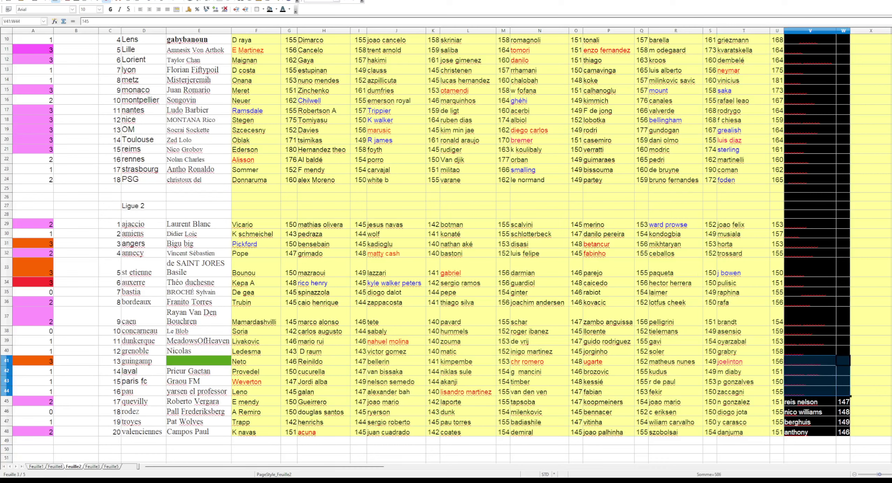
left_click(288, 12)
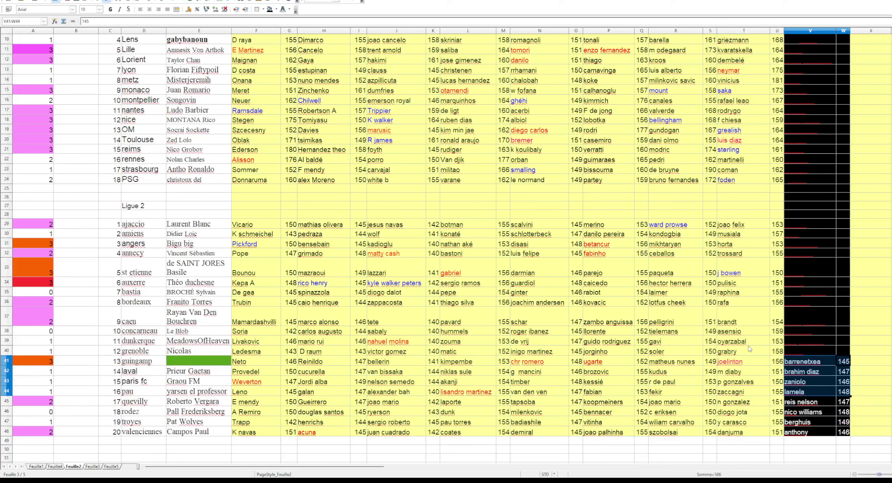
Step: Go through the MOD picks in rows 44 and 43, and the matching clubs in column D up to row 41
left_click(813, 395)
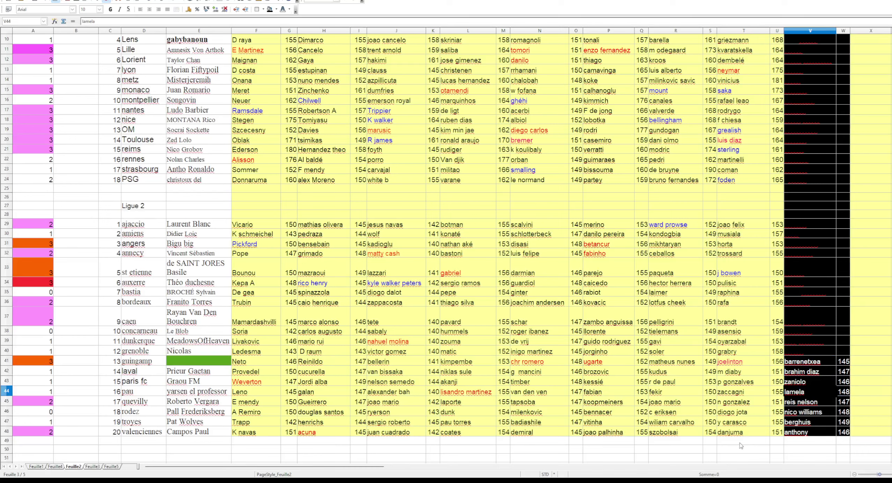
key("Up")
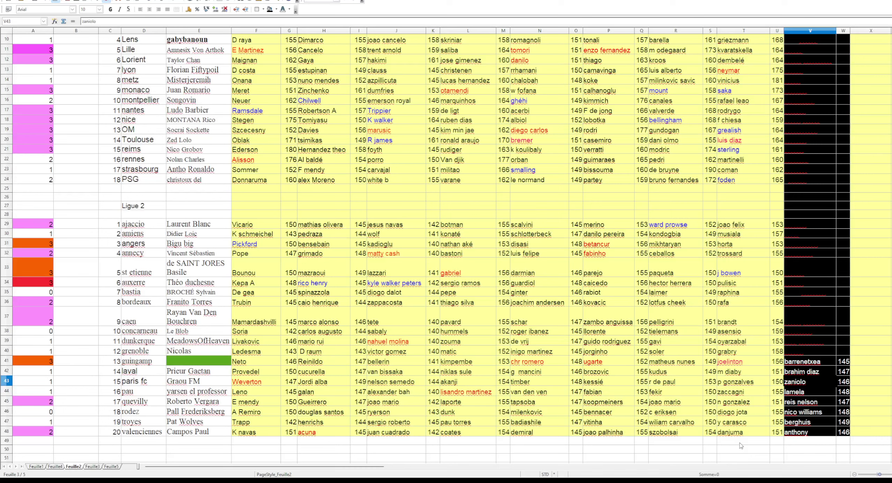
key("Left")
key("Left")
key("Left")
key("Left")
key("Left")
key("Left")
key("Left")
key("Left")
key("Left")
key("Left")
key("Left")
key("Left")
key("Left")
key("Left")
key("Left")
key("Left")
key("Left")
key("Left")
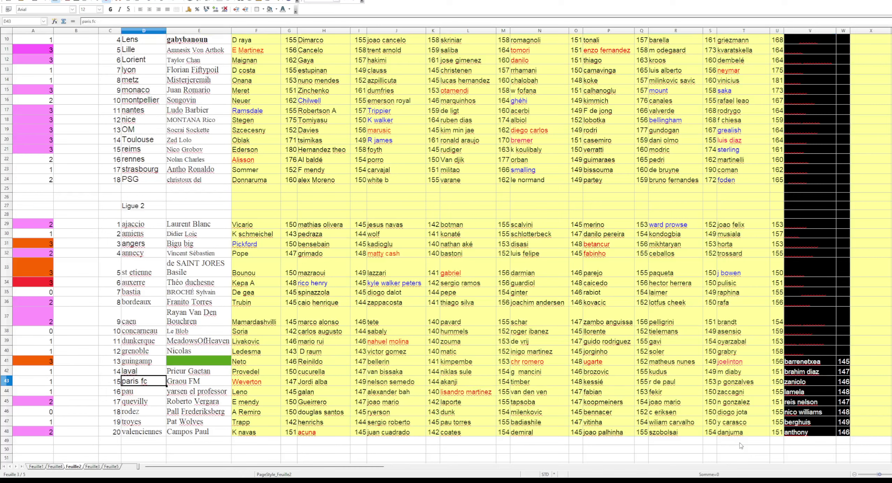
key("Up")
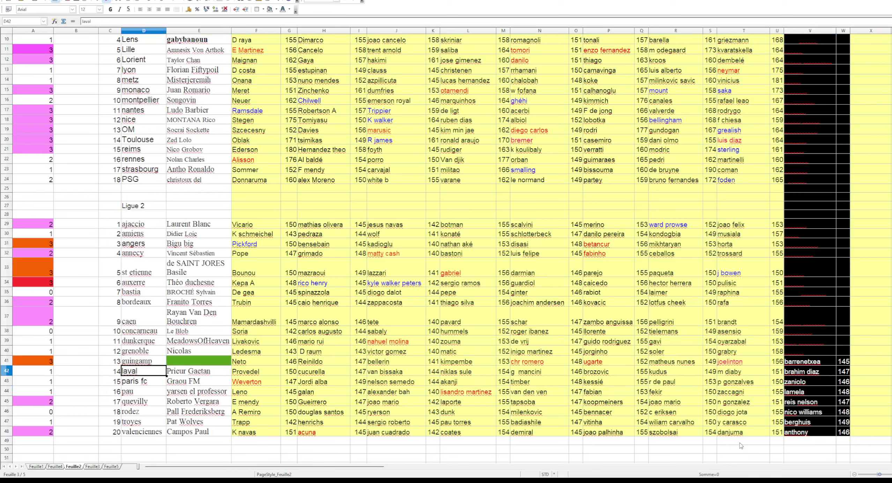
key("Up")
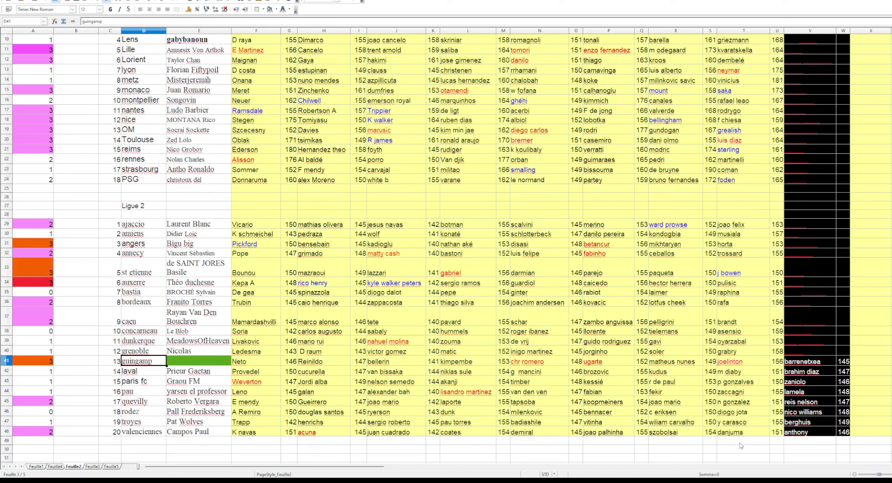
Step: Set the font colour of the MOD picks and points in V38:W40 to white
left_click_drag(813, 335, 841, 358)
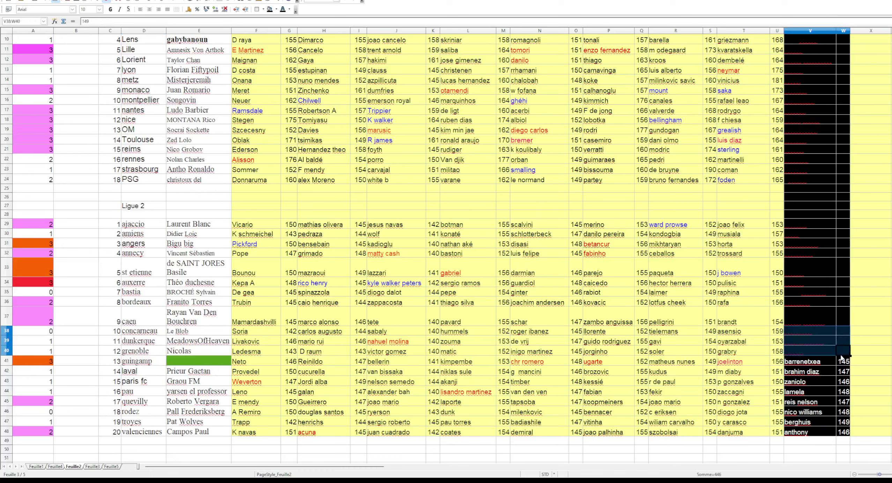
left_click(289, 11)
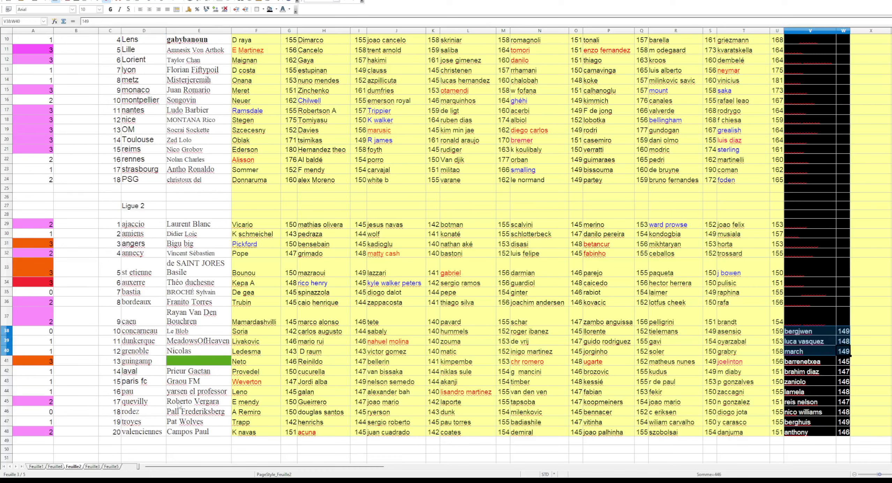
Step: Go through the picks in row 39 from the club in column D across to the MOD pick in column V
left_click(153, 355)
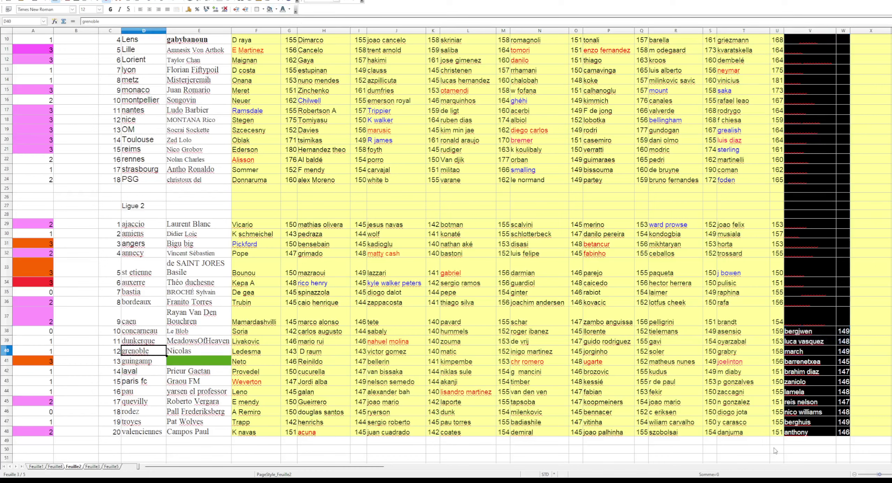
key("Up")
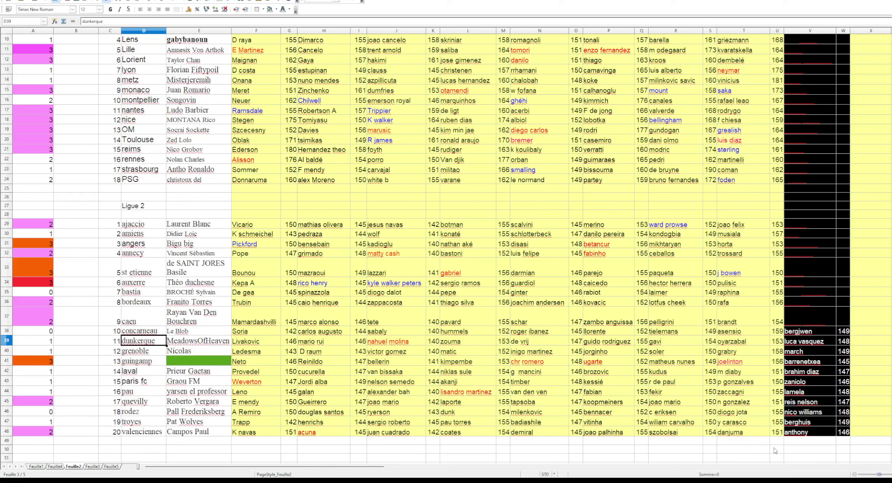
key("Right")
key("Right")
key("Right")
key("Right")
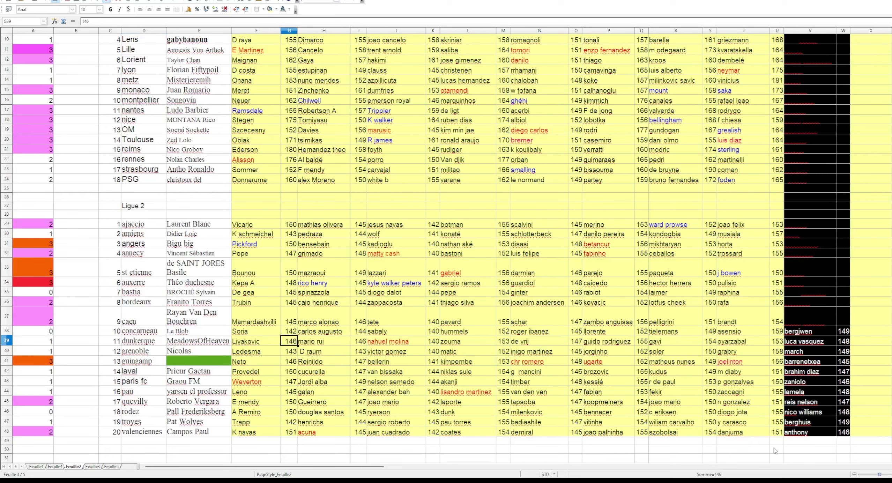
key("Right")
key("Right")
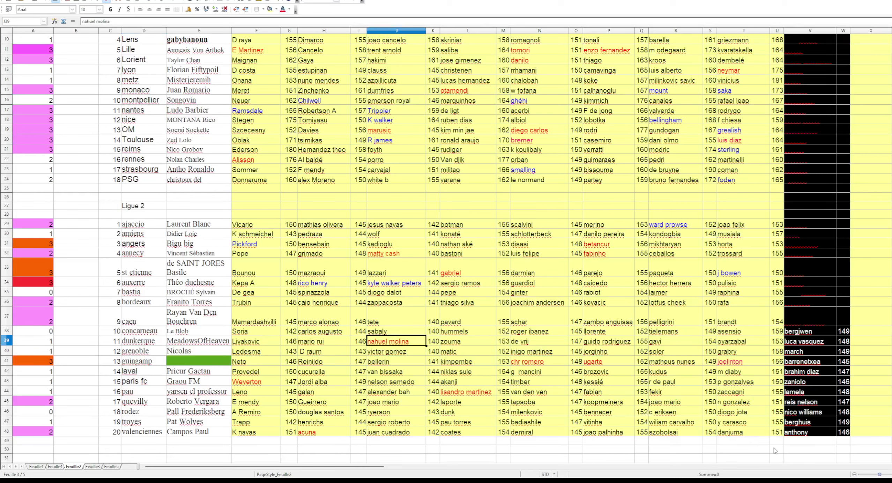
key("Right")
key("Right")
key("Right")
key("Right")
key("Right")
key("Right")
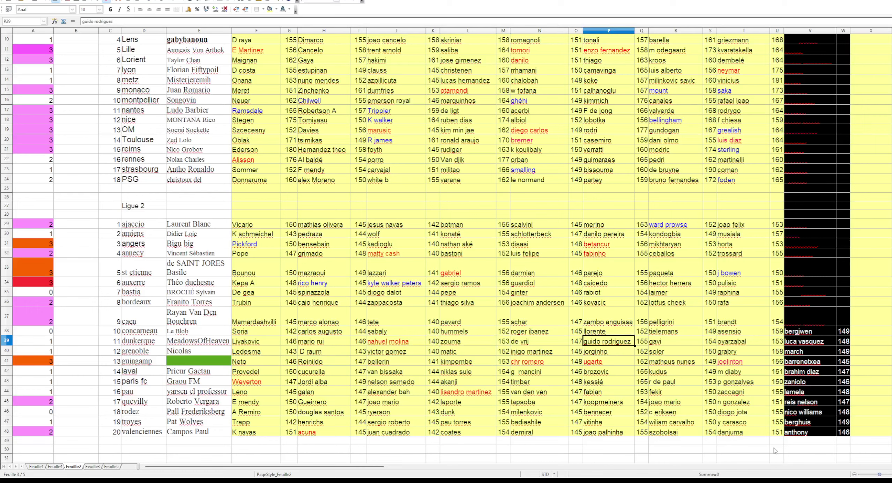
key("Right")
key("Right")
key("Right")
key("Right")
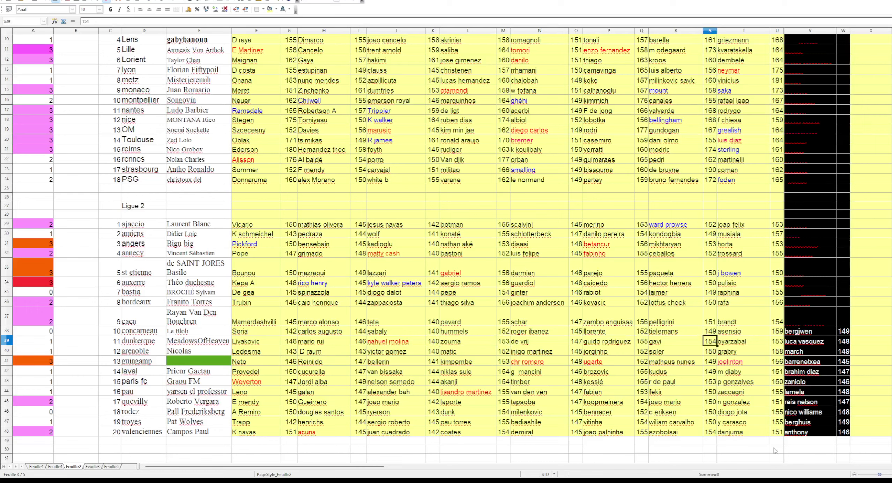
key("Right")
key("Right")
key("Up")
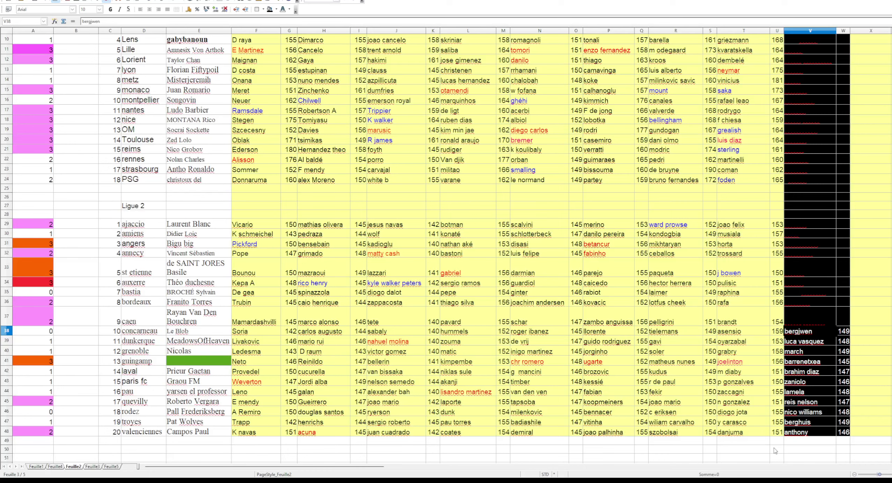
Step: Go through the picks in row 38 from the MOD pick in column V back to the club in column D
key("Left")
key("Left")
key("Left")
key("Left")
key("Left")
key("Left")
key("Left")
key("Left")
key("Left")
key("Left")
key("Left")
key("Left")
key("Left")
key("Left")
key("Left")
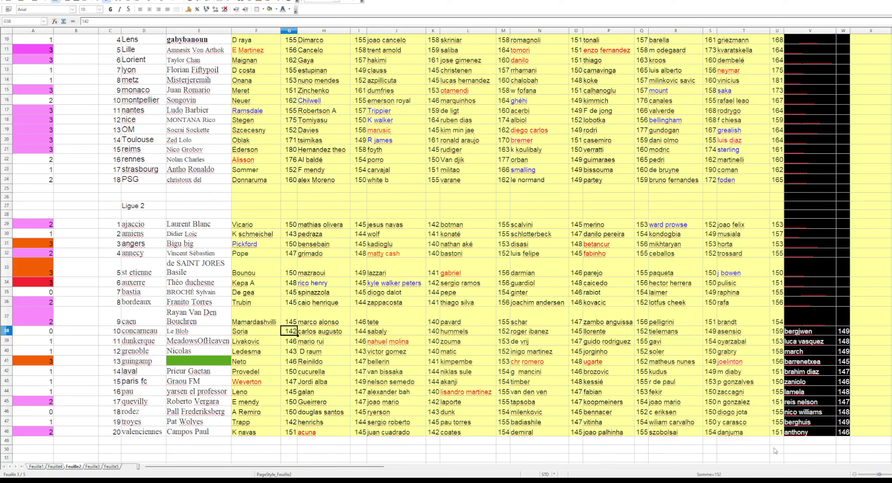
key("Left")
key("Left")
key("Left")
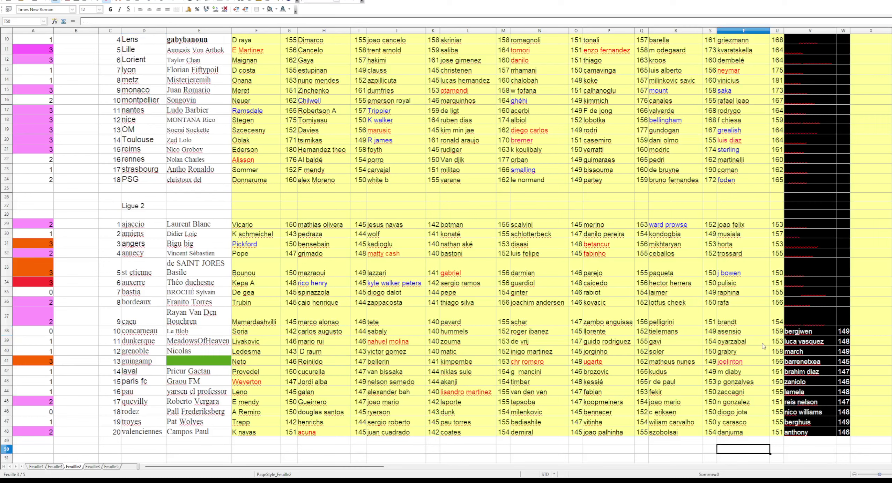
Step: Set the font colour of the MOD picks and points in V34:W37 to white
left_click_drag(786, 322, 843, 283)
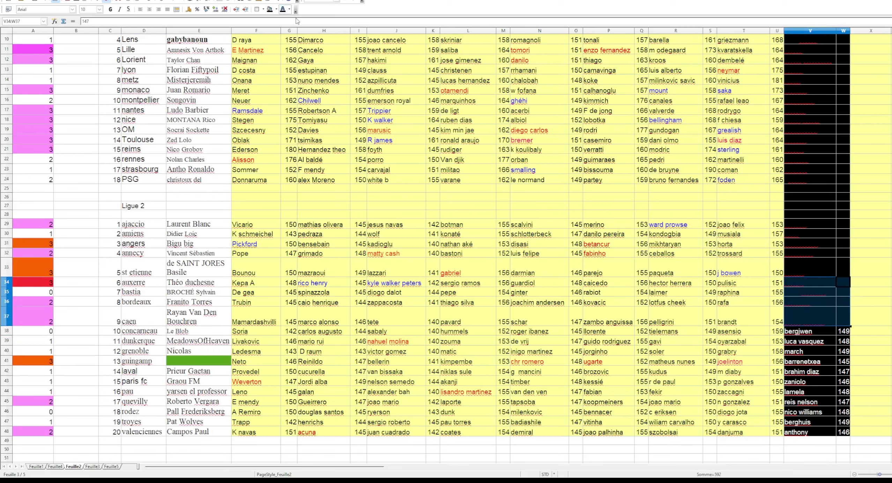
left_click(283, 10)
Step: Go through the clubs in column D from row 37 up to row 34 alongside their MOD picks
left_click(139, 319)
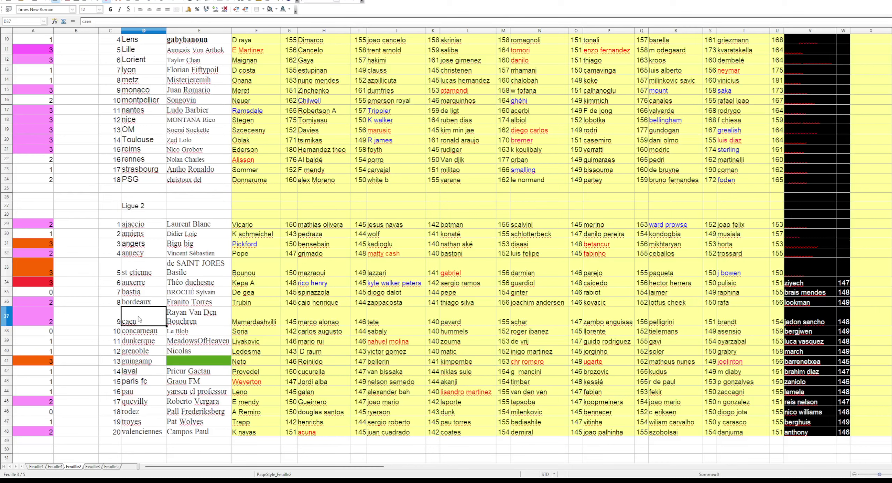
key("Up")
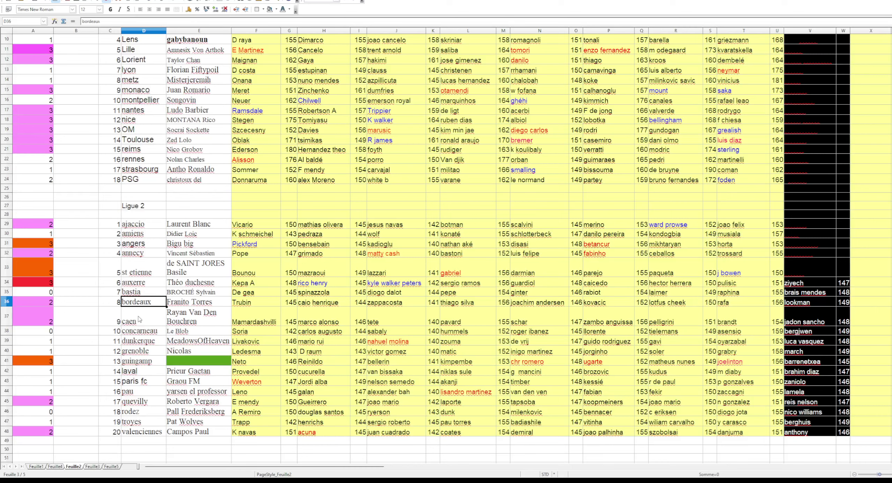
key("Up")
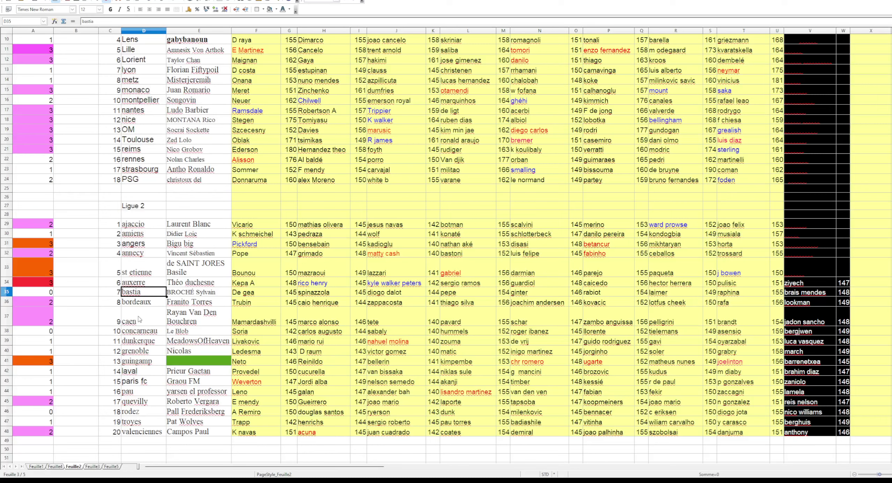
key("Up")
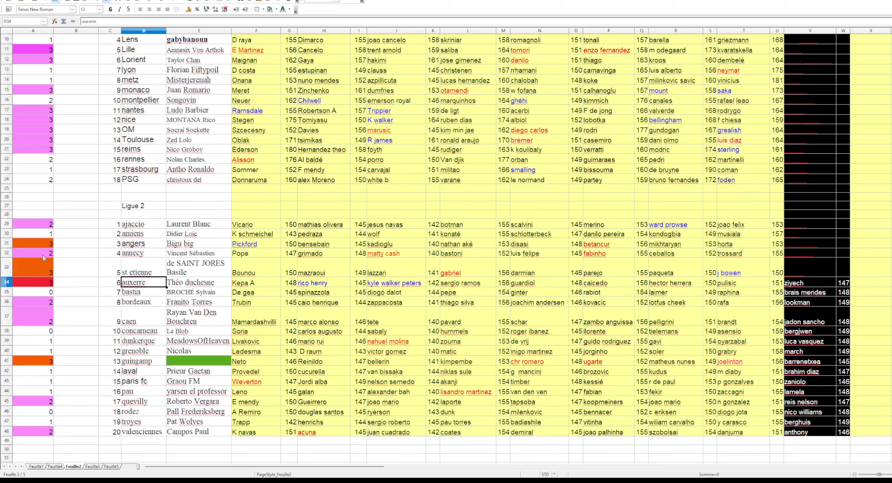
Step: Set the font colour of the MOD picks and points in V29:W33 to white
left_click(804, 275)
left_click_drag(804, 276, 843, 225)
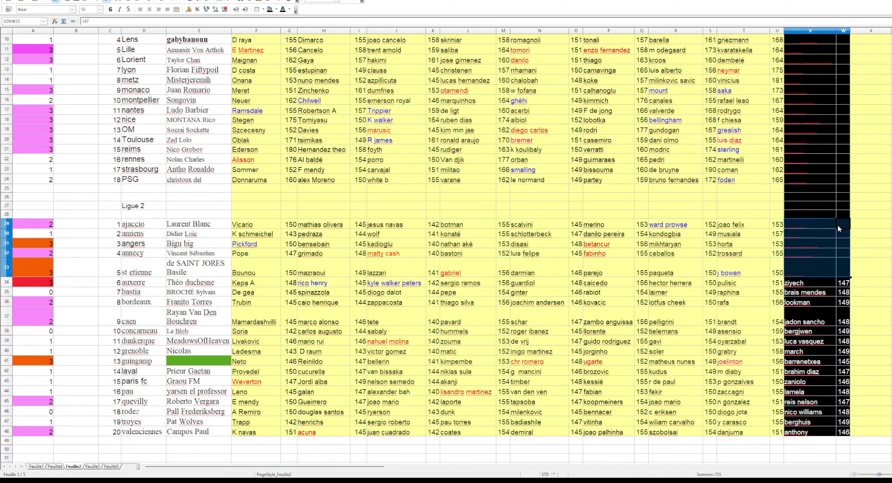
left_click(283, 10)
Step: Go along row 33 to its club, and through the clubs in column D up to row 29 alongside their MOD picks
left_click(757, 275)
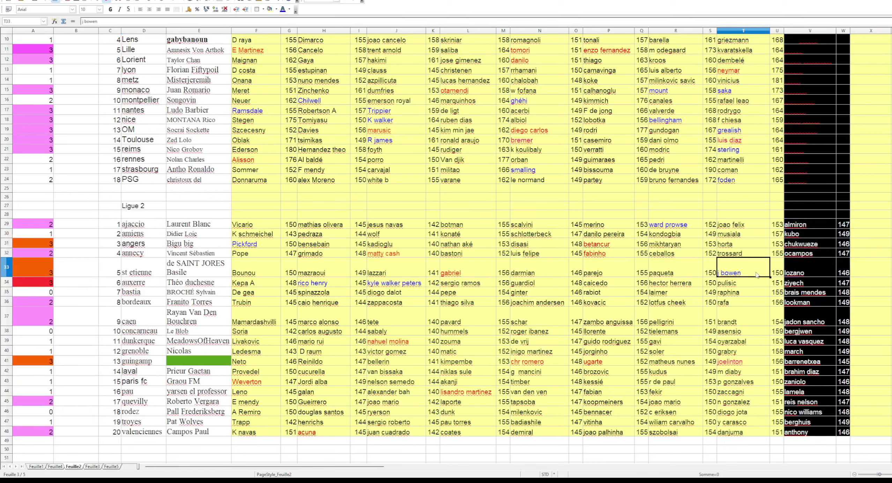
key("Left")
key("Left")
key("Left")
key("Left")
key("Left")
key("Left")
key("Left")
key("Left")
key("Left")
key("Left")
key("Left")
key("Left")
key("Left")
key("Left")
key("Left")
key("Left")
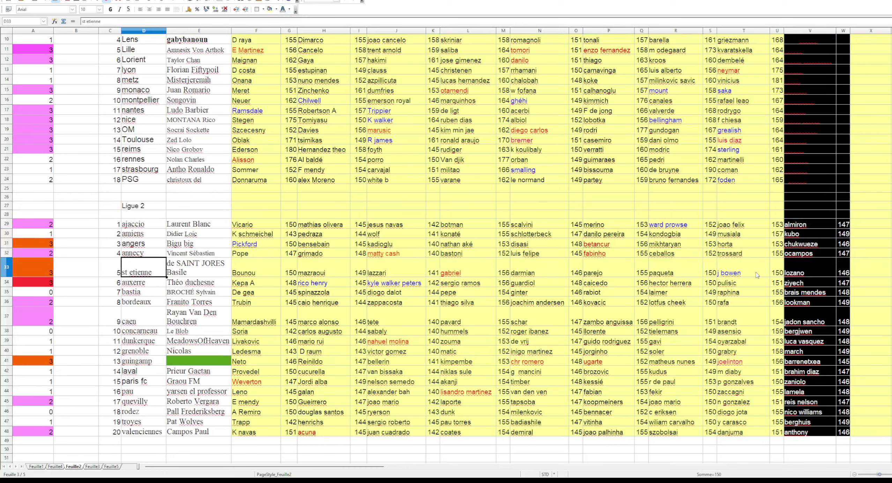
key("Up")
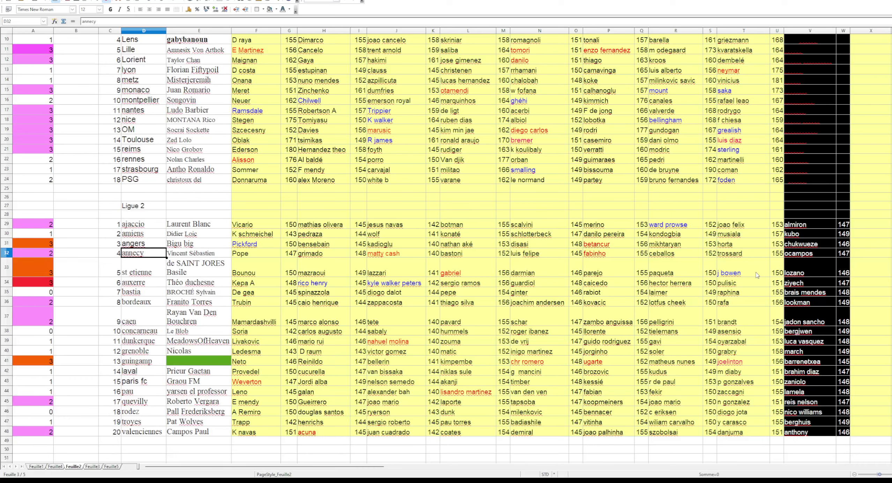
key("Up")
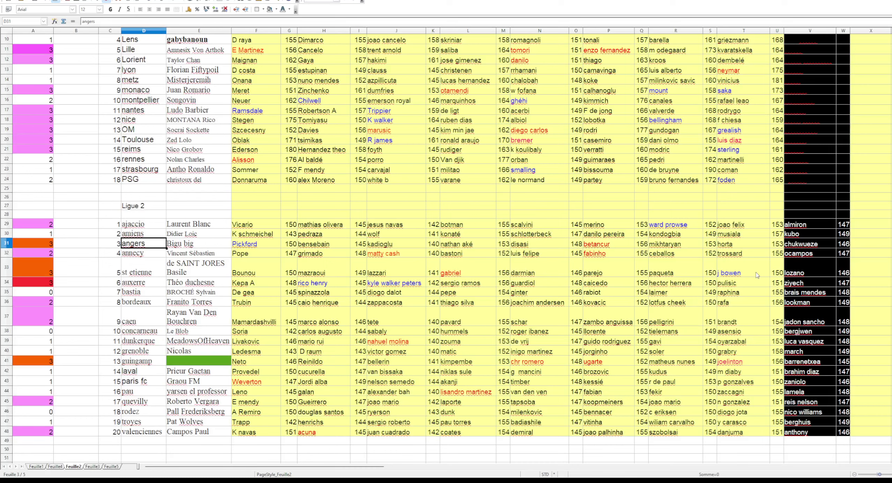
key("Up")
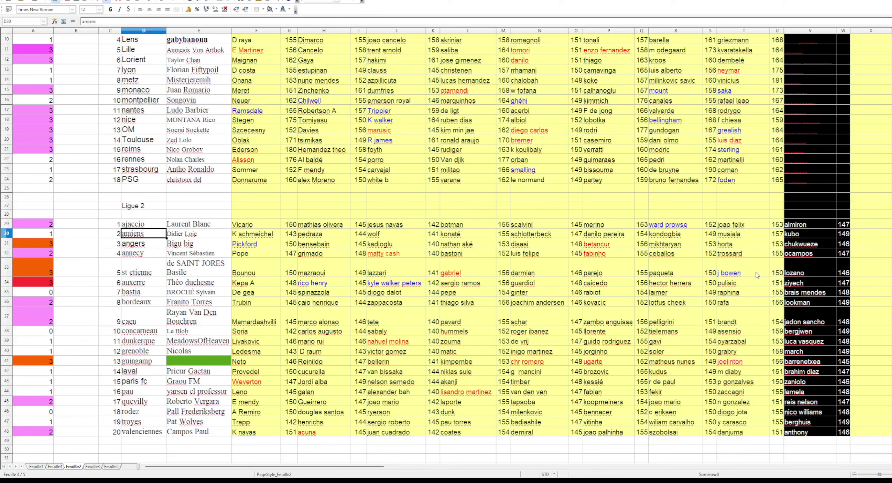
key("Up")
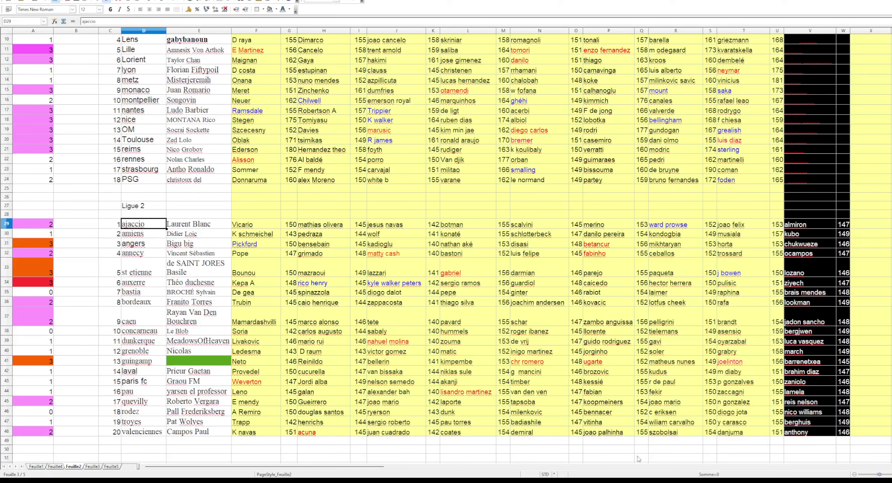
Step: Switch to Football Manager and look through the MD recruitment shortlist down to the players rated 147
left_click(617, 451)
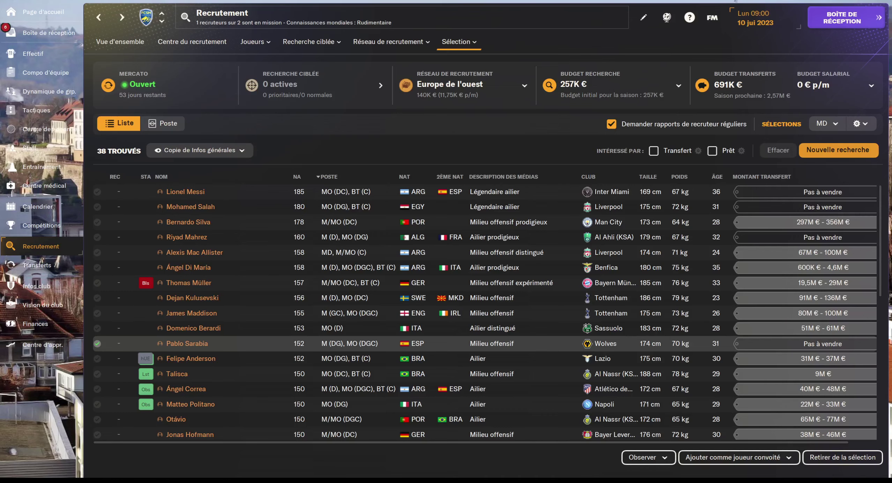
scroll(256, 373, "down", 3)
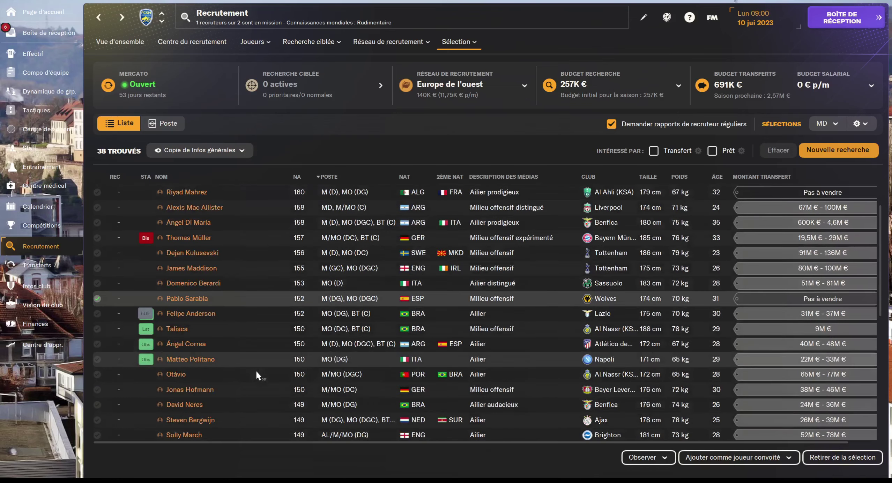
scroll(256, 372, "down", 5)
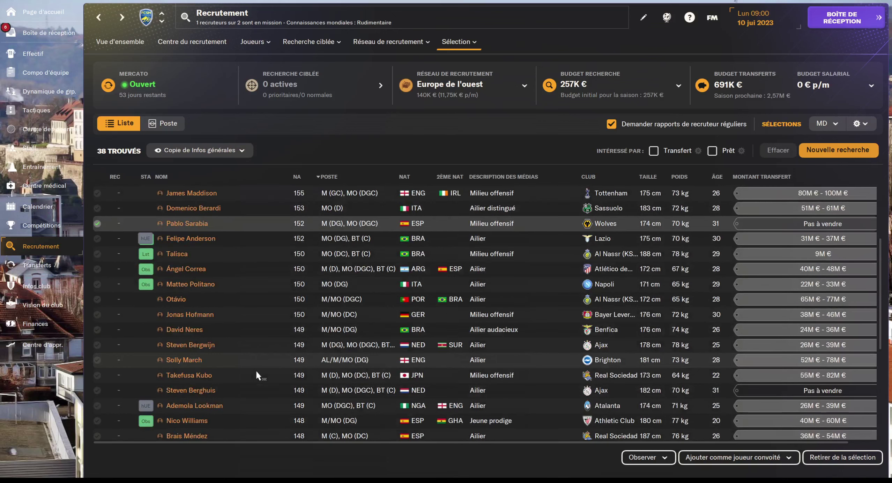
scroll(256, 369, "up", 2)
scroll(255, 369, "down", 7)
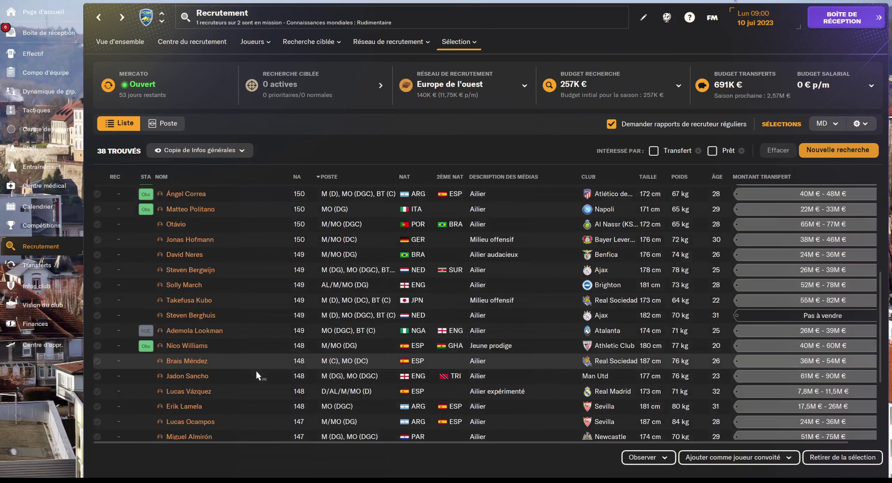
scroll(237, 382, "down", 1)
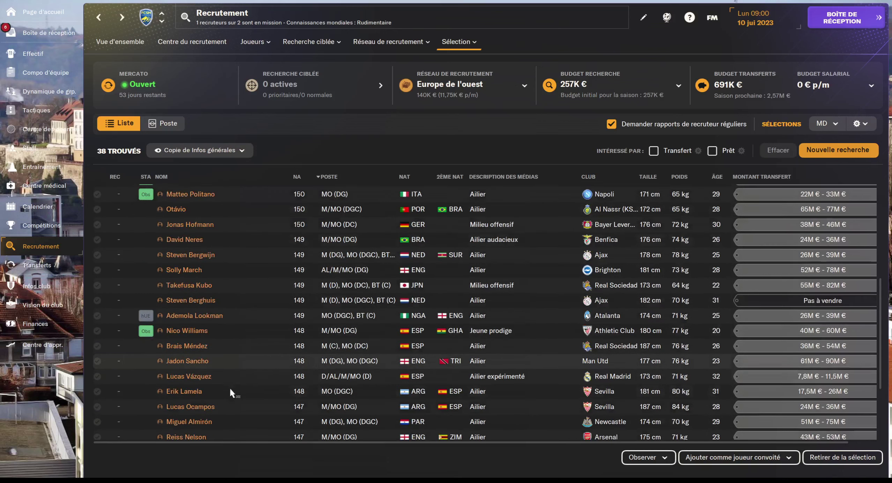
Step: Examine Lucas Ocampos's playing positions and personal information, and return to the MD shortlist
left_click(199, 407)
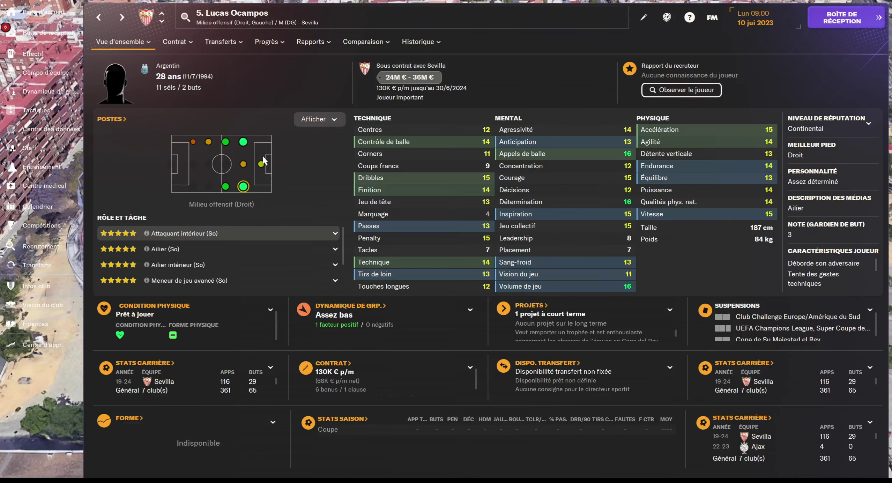
left_click(193, 141)
left_click(225, 143)
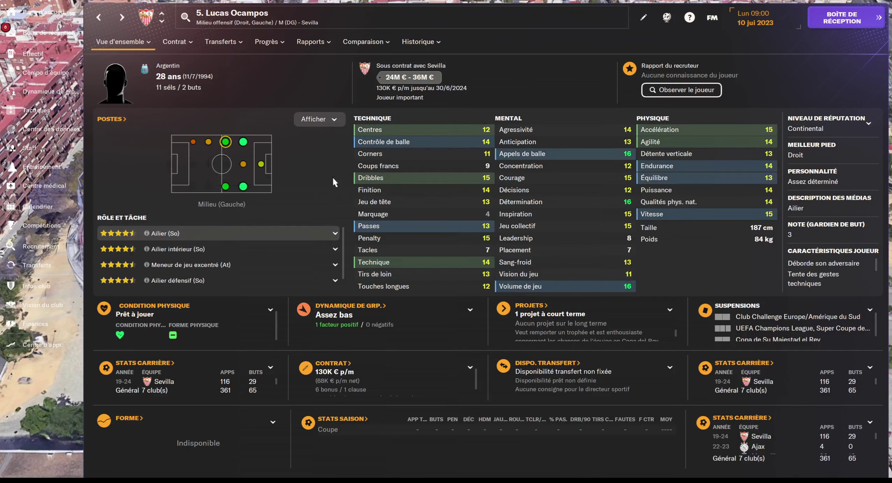
left_click(120, 41)
left_click(138, 105)
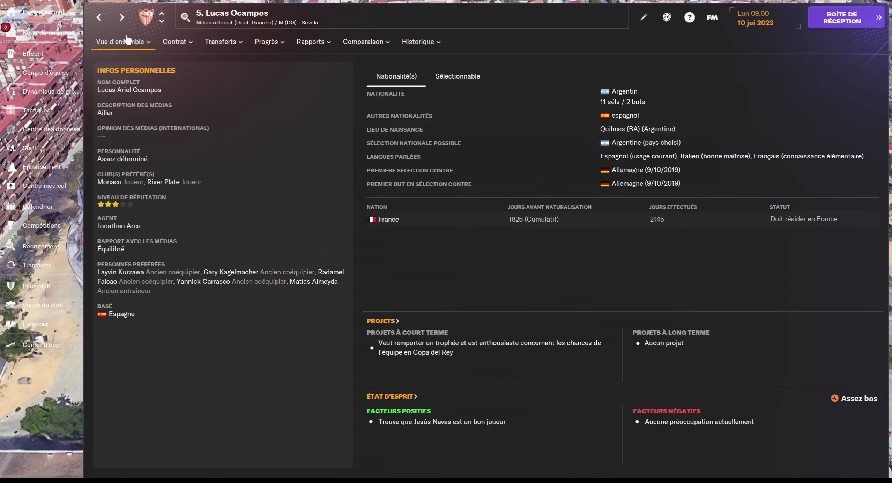
left_click(100, 22)
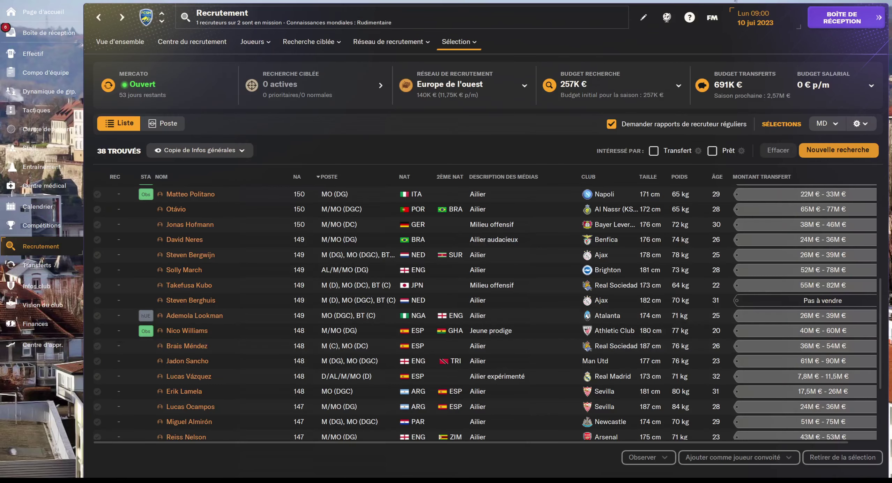
Step: Switch back to the draft spreadsheet and restore the yellow fill and original font colours of the Ligue 2 MOD columns in V25:W48
key("alt+Tab")
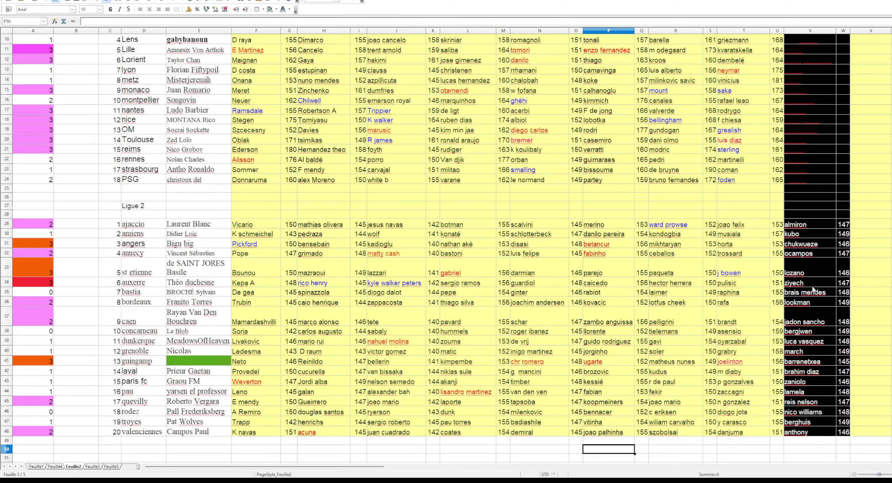
left_click(805, 206)
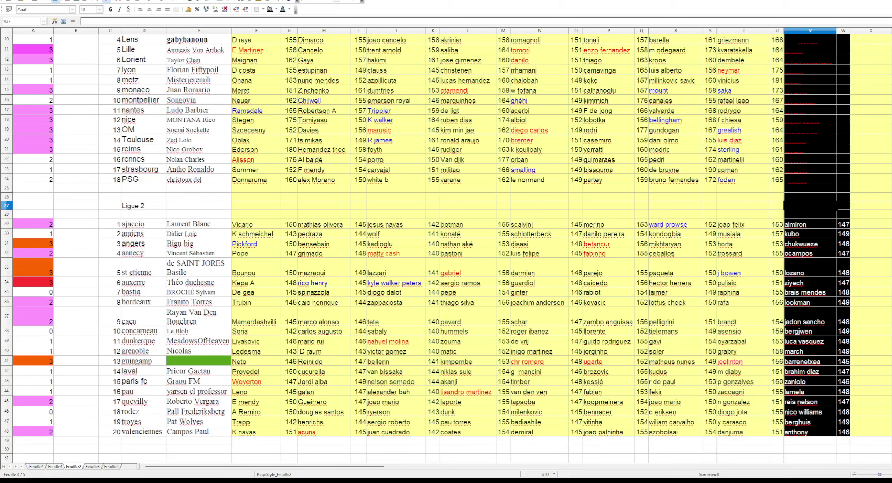
left_click_drag(843, 188, 777, 214)
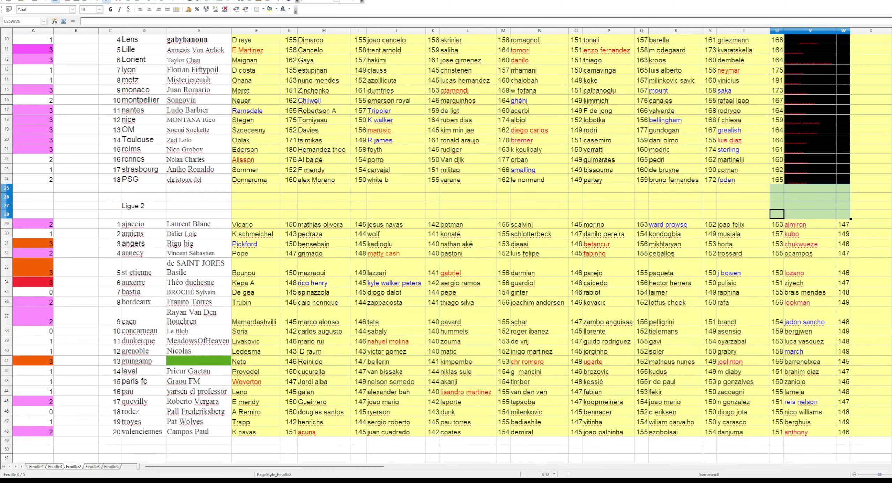
left_click(76, 276)
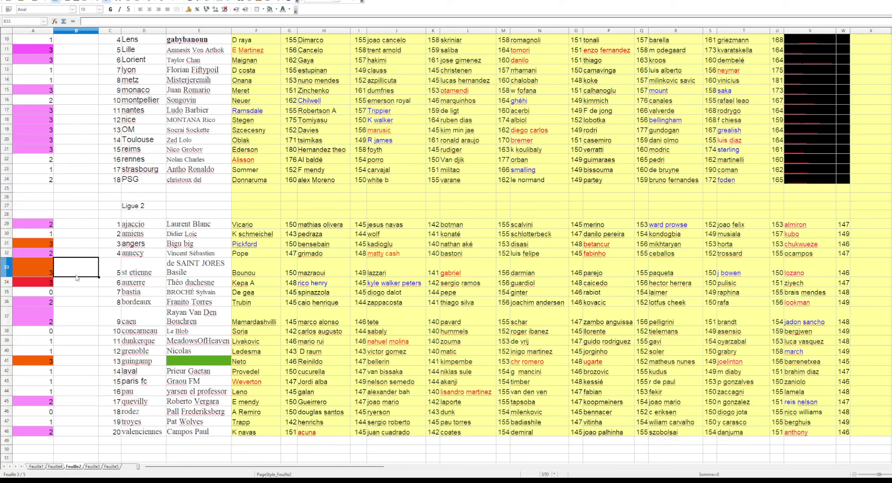
left_click(77, 285)
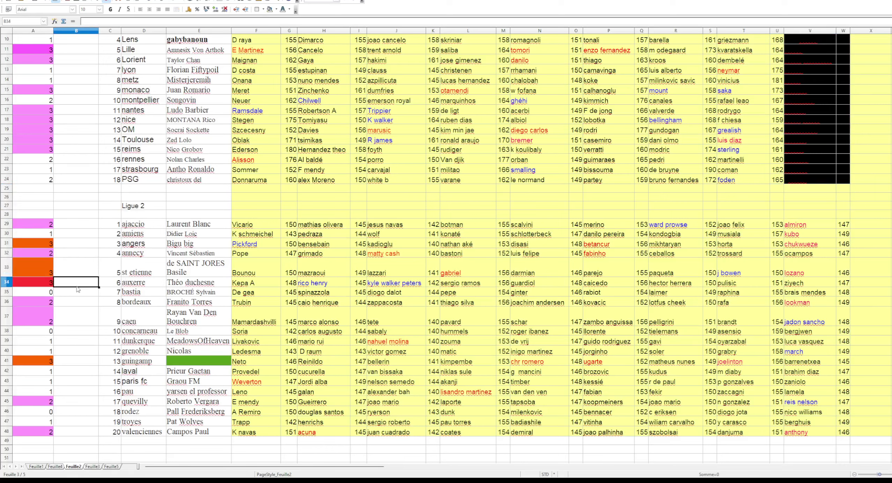
Step: Reveal the MOD picks and points of strasbourg and PSG in V23:W24 with a white font colour
scroll(351, 242, "up", 3)
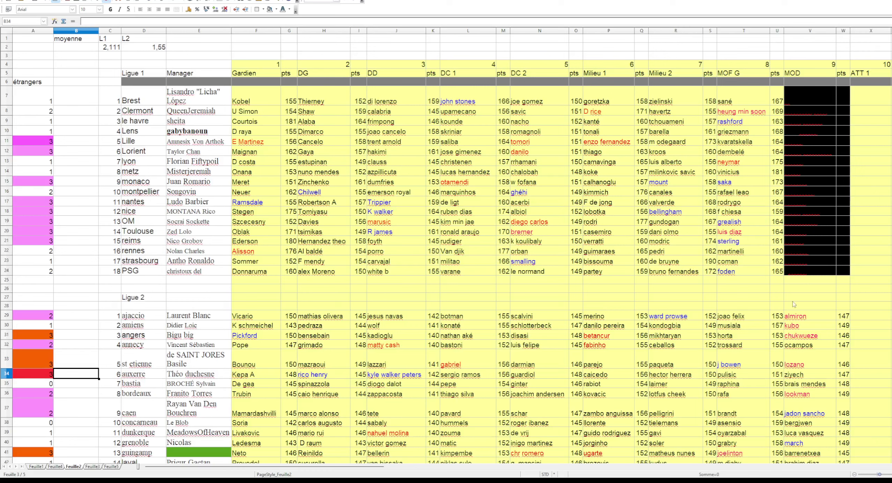
left_click_drag(800, 264, 838, 271)
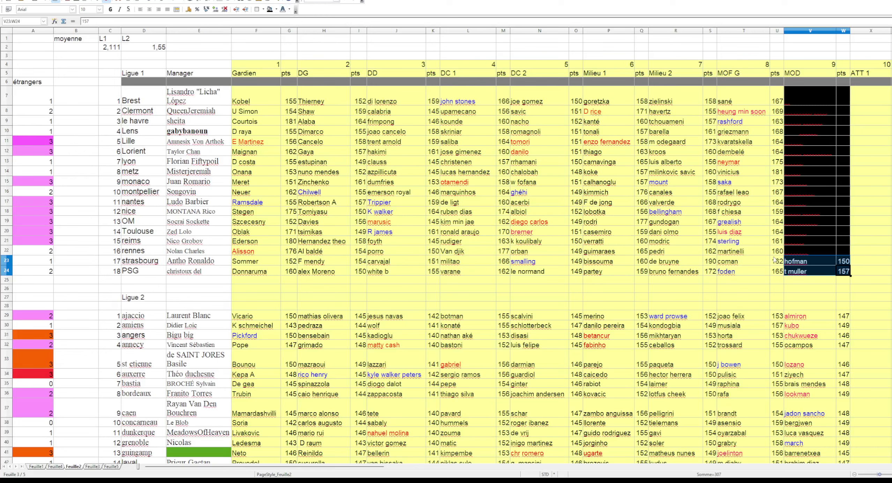
left_click(811, 275)
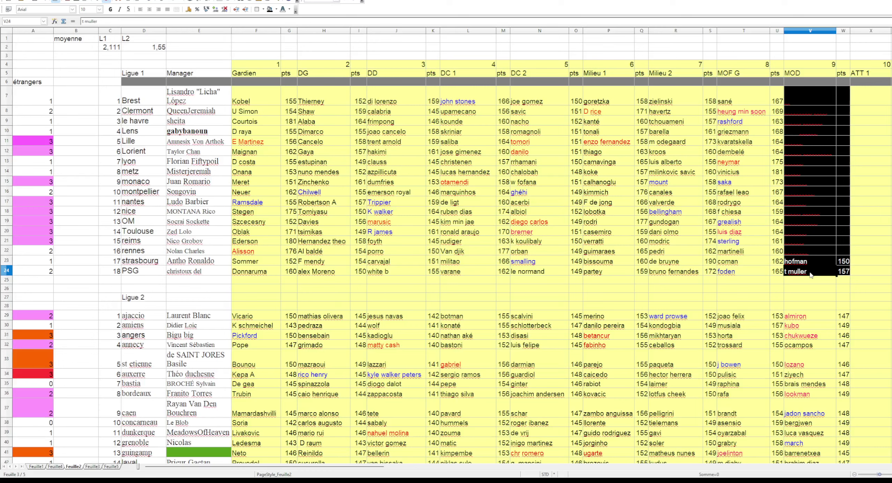
left_click(811, 262)
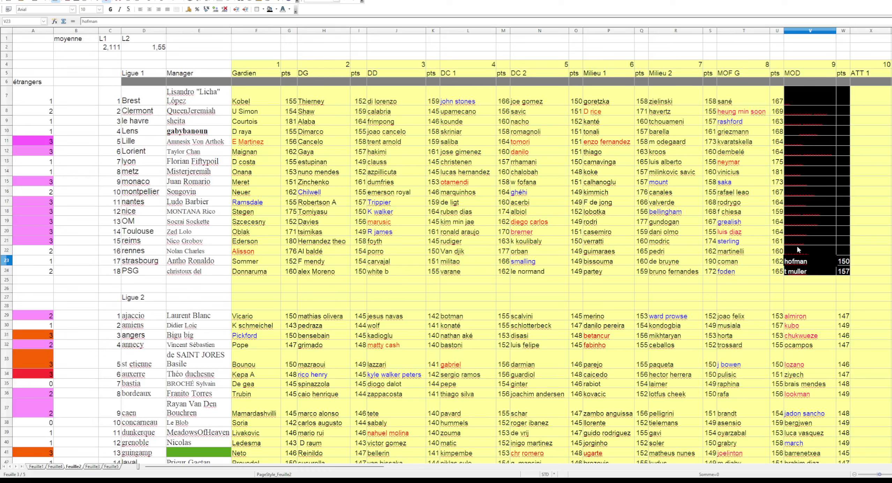
Step: Reveal the MOD picks and points of reims and rennes in V21:W22 with a white font colour
left_click_drag(797, 243, 837, 248)
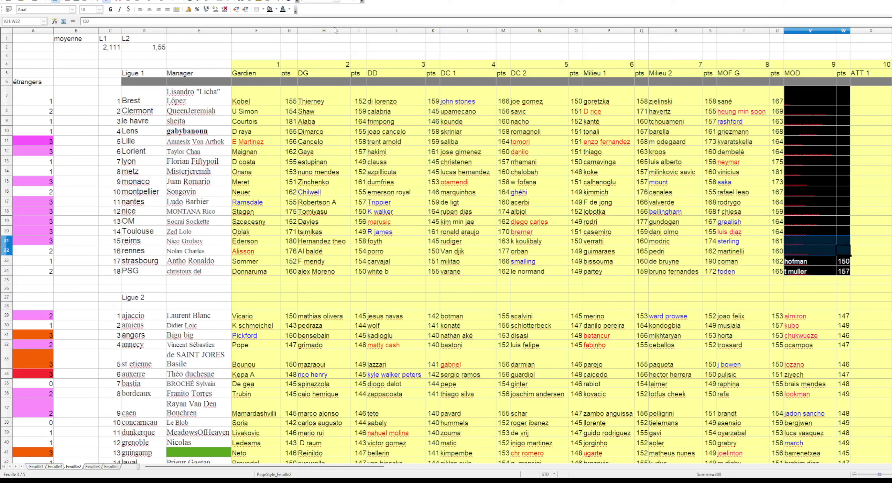
type("talisca\t150 politano\t150")
left_click(805, 245)
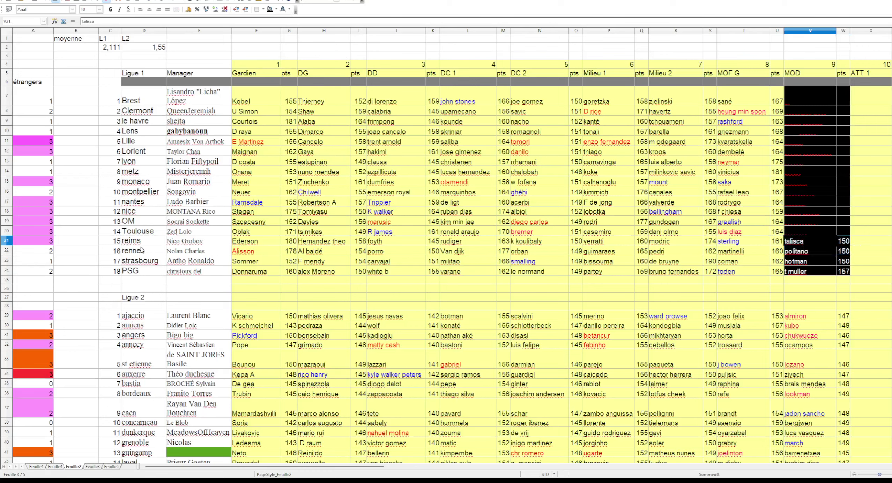
left_click(798, 253)
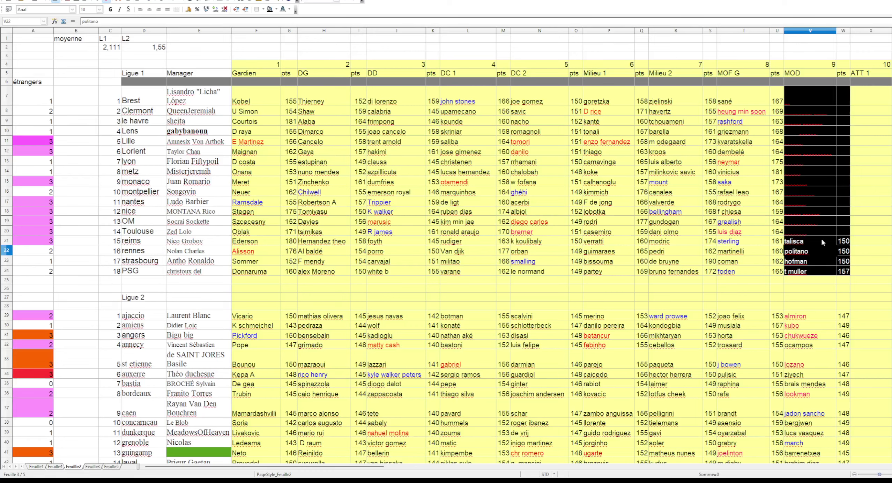
Step: Reveal the MOD picks and points of OM and Toulouse in V19:W20 with a white font colour
left_click_drag(799, 221, 843, 231)
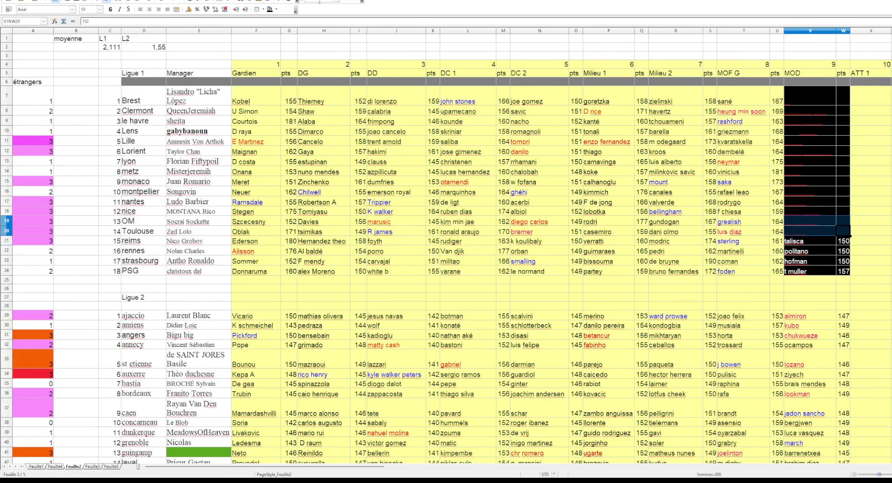
left_click(282, 9)
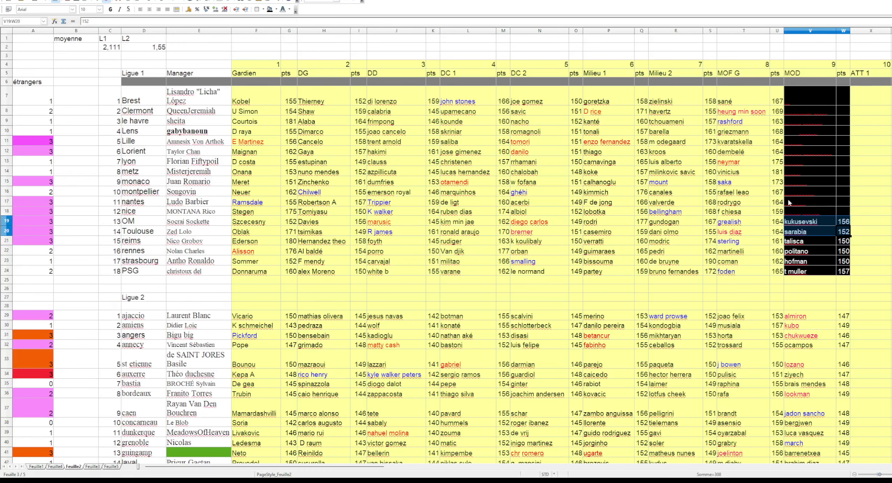
left_click(813, 241)
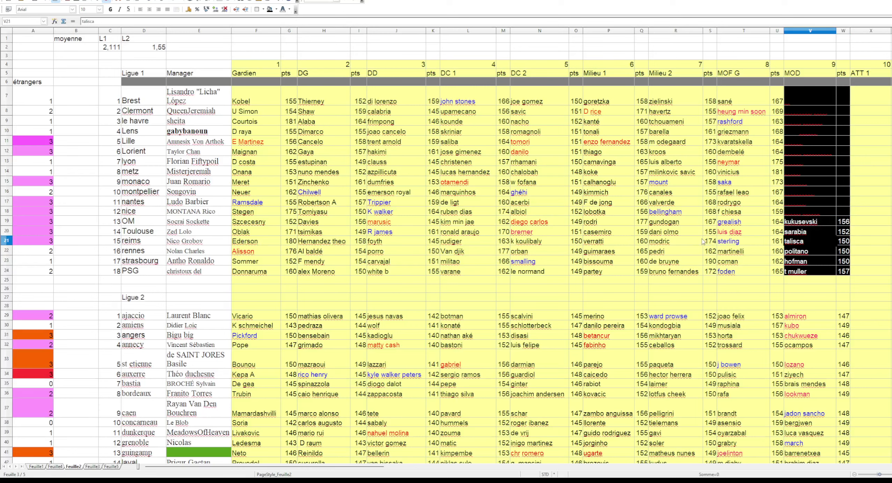
left_click(805, 223)
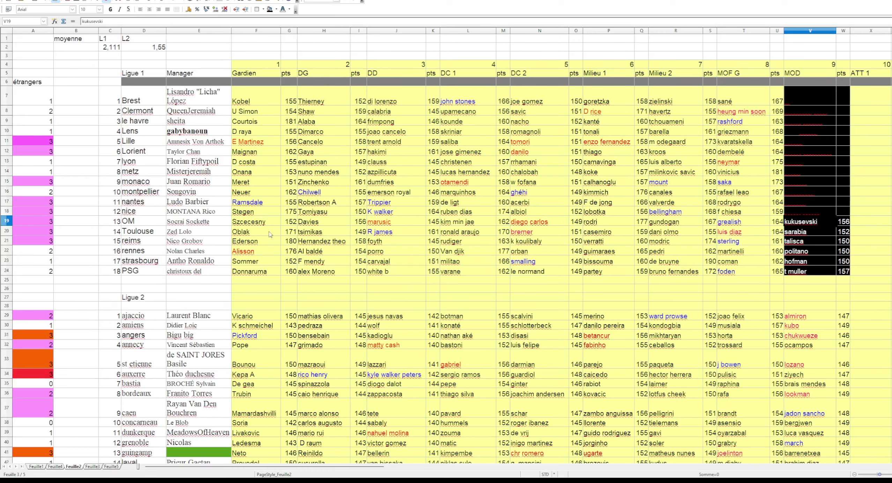
Step: Reveal the MOD picks and points of nantes and nice in V17:W18 in white, and compare them with the clubs' MOF G picks
left_click_drag(813, 201, 844, 209)
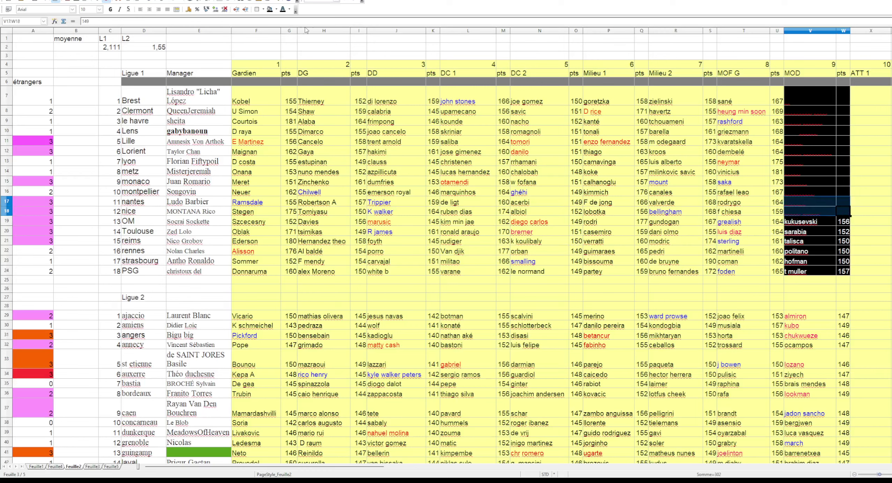
type("berardi\t153 david neres\t149")
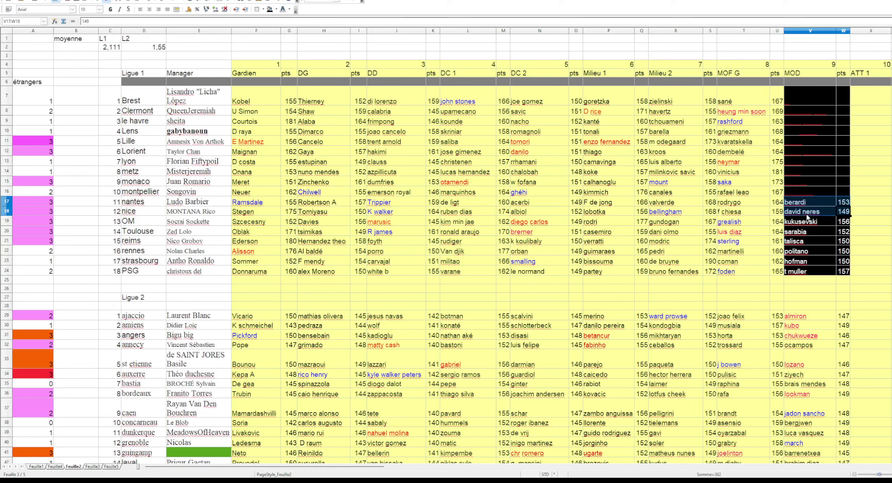
left_click(806, 214)
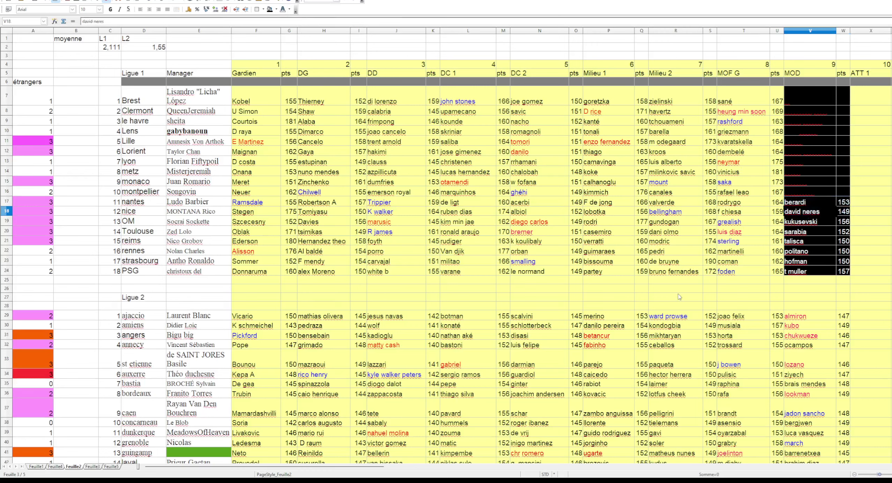
left_click(817, 202)
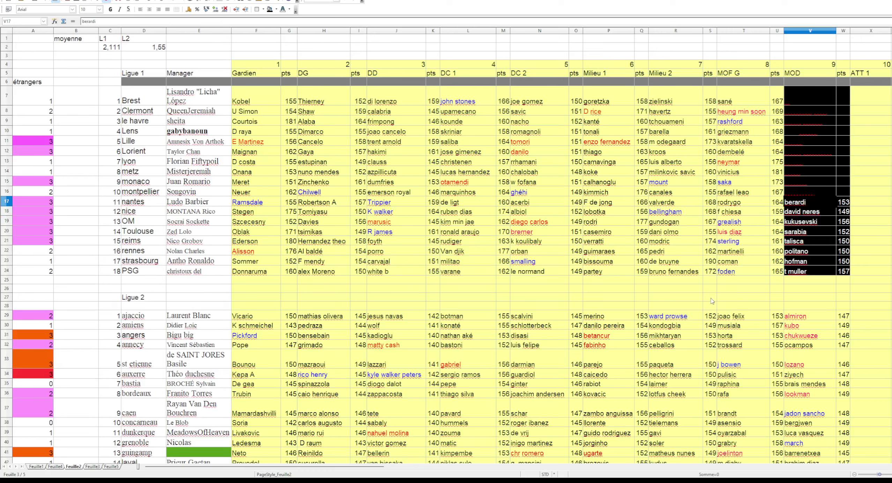
left_click(751, 213)
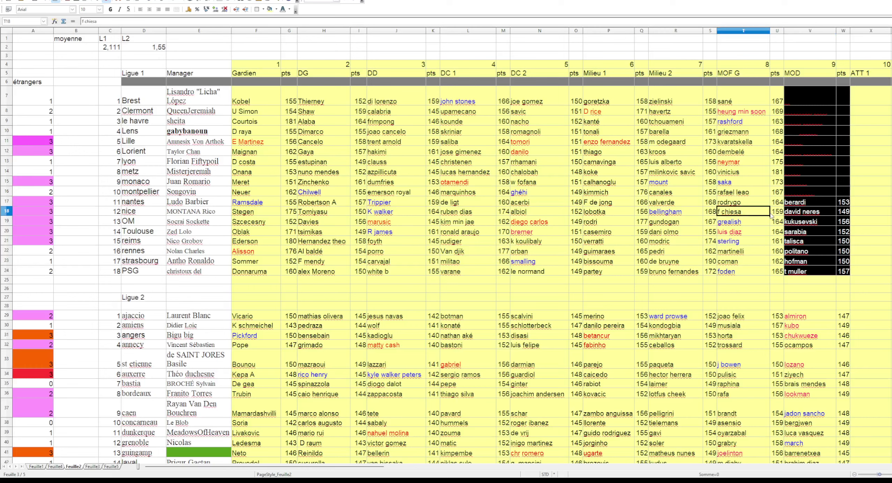
left_click(759, 205)
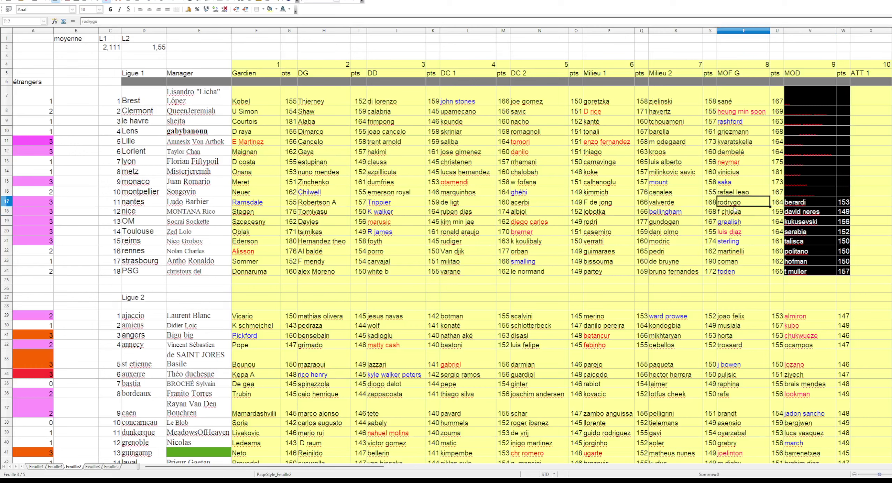
left_click(807, 204)
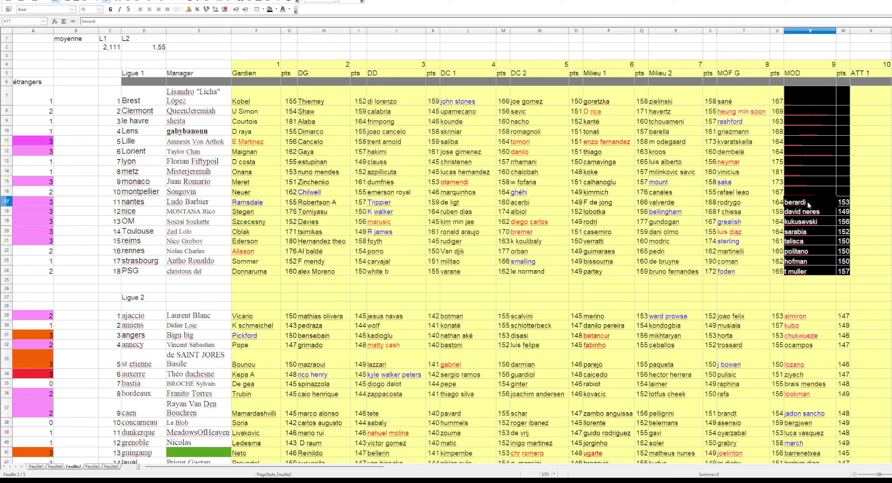
Step: Reveal the MOD picks and points of monaco and montpellier in V15:W16 with a white font colour
left_click_drag(808, 192, 841, 184)
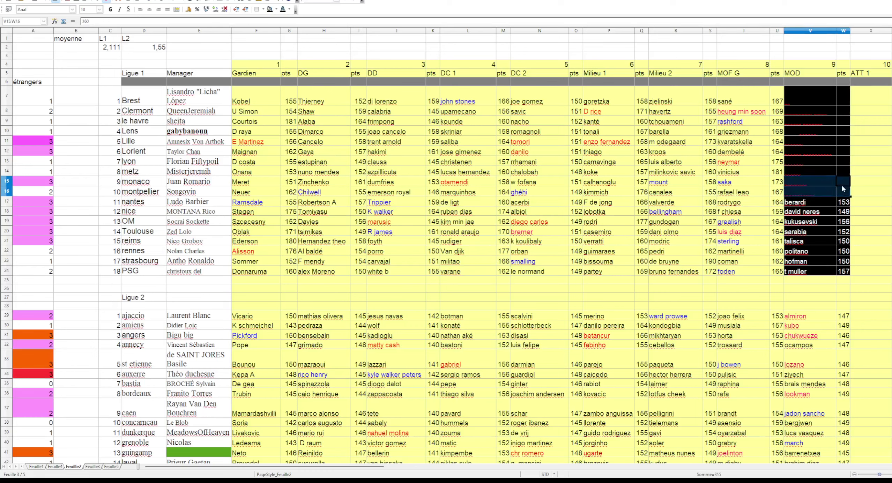
left_click(283, 9)
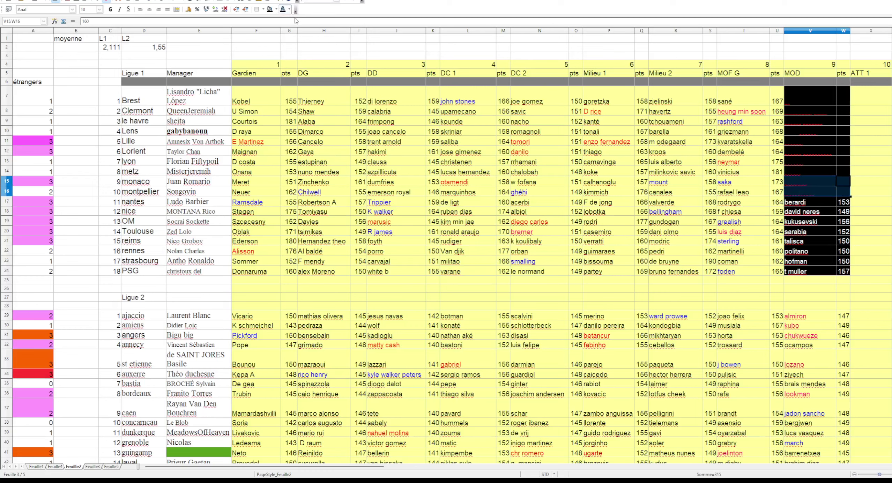
left_click(800, 194)
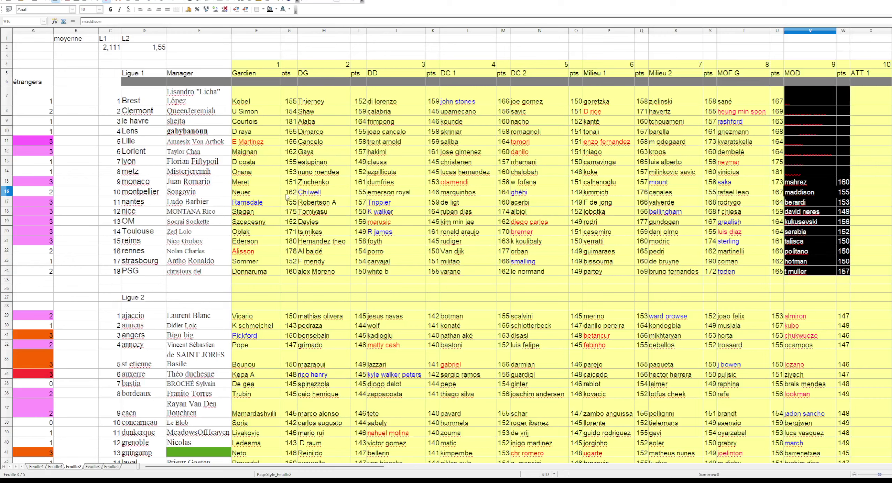
left_click(819, 185)
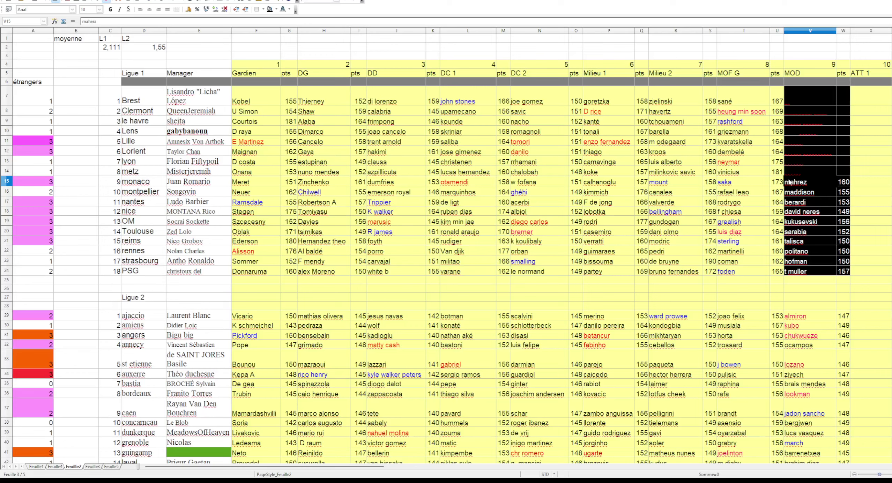
Step: Go through monaco's picks along row 15, from the DG column to the MOD column
left_click(332, 185)
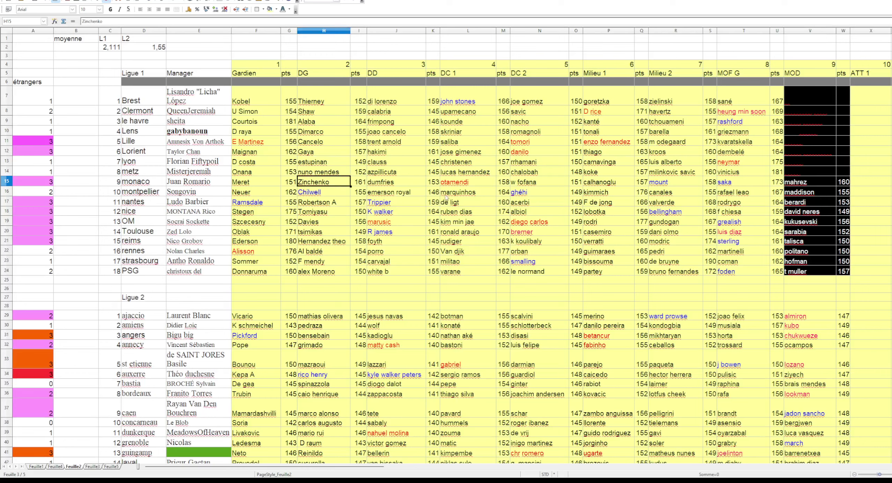
left_click(560, 184)
left_click(685, 183)
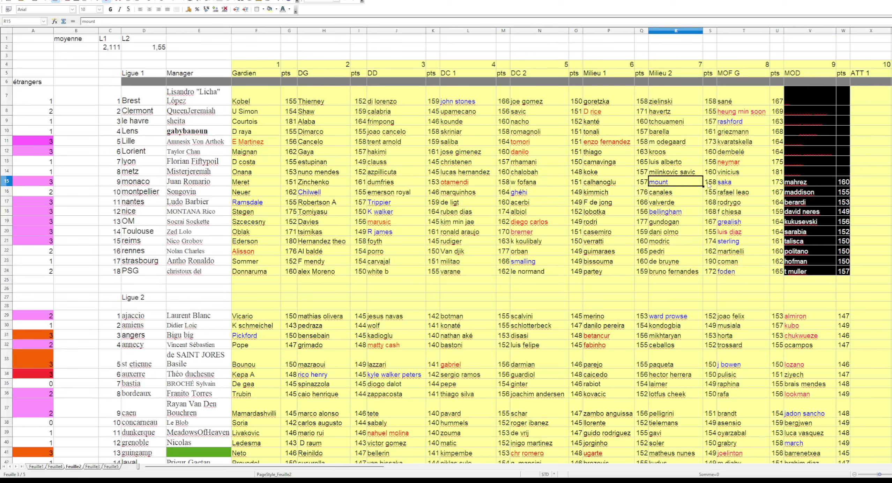
left_click(744, 185)
left_click(807, 181)
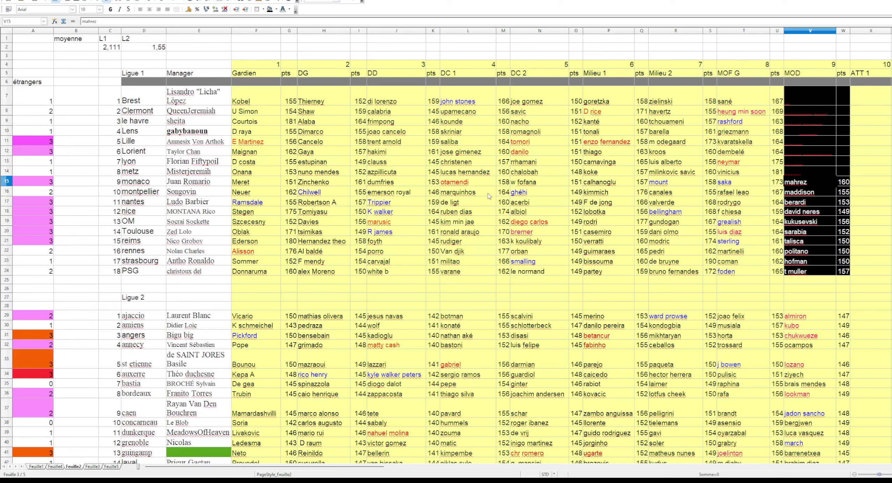
key("Right")
key("Right")
key("Down")
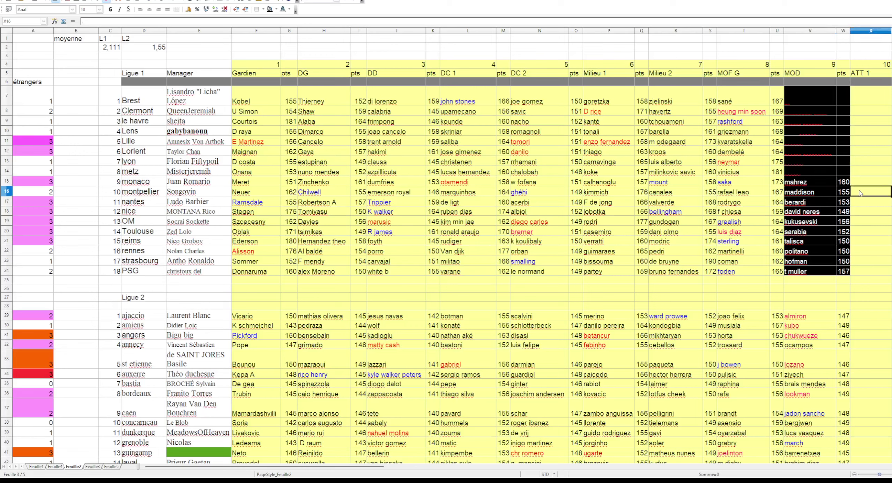
Step: Reveal the MOD picks and points of metz in V14:W14 and lyon in V13:W13 with a white font colour
left_click_drag(794, 169, 843, 170)
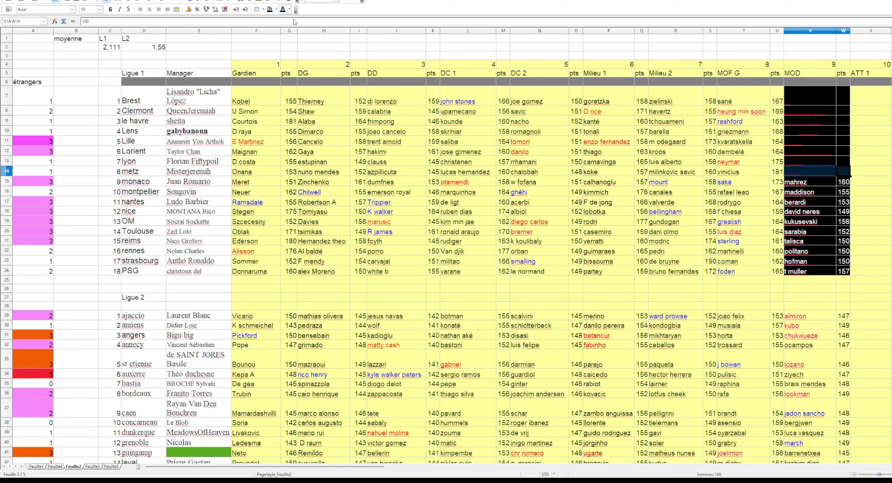
left_click(283, 10)
left_click(808, 173)
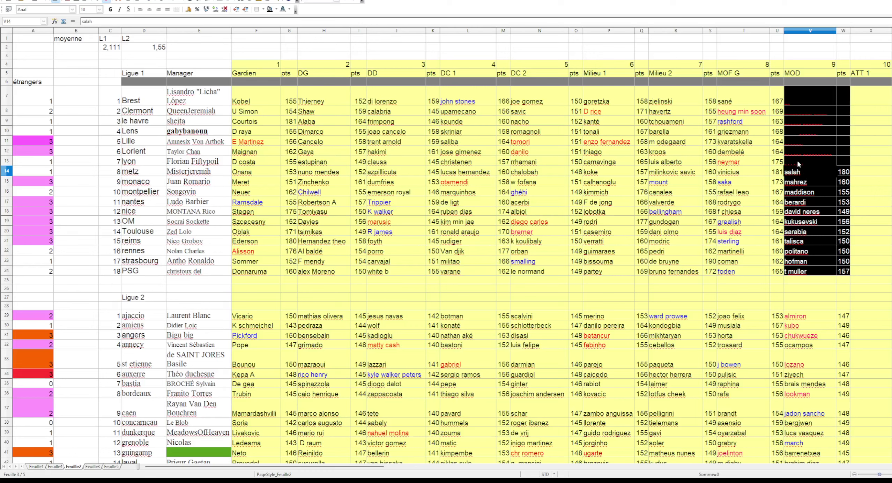
left_click(797, 160)
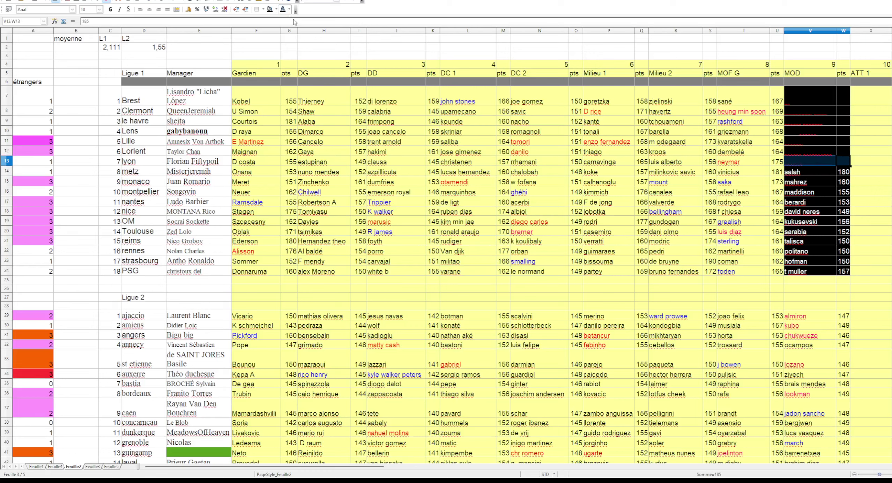
left_click(673, 292)
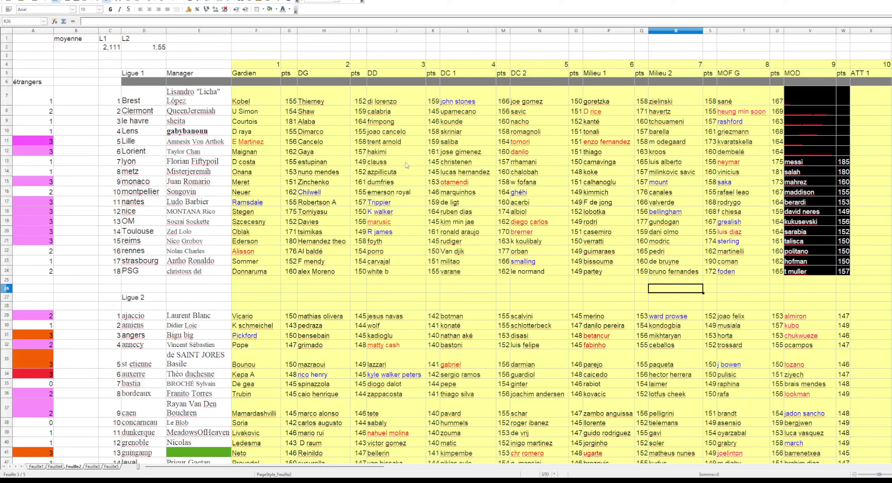
Step: Reveal the MOD picks and points of Lorient in V12:W12 and Lille in V11:W11 with a white font colour
left_click(799, 154)
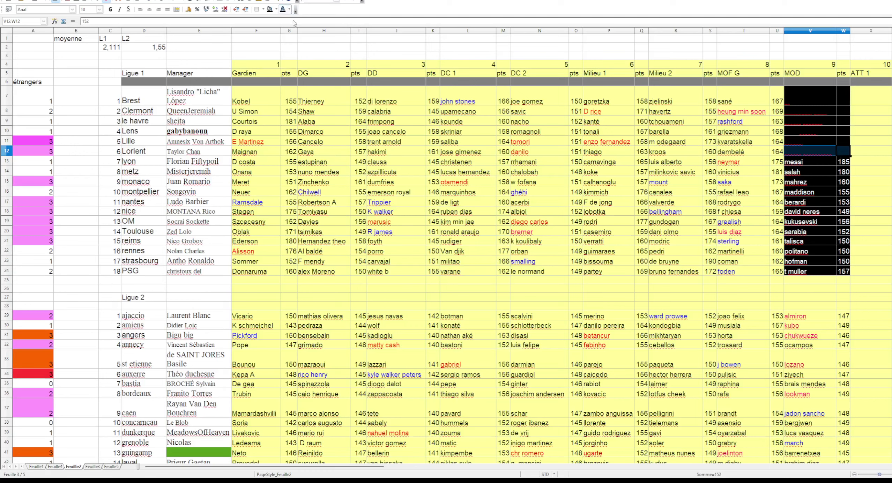
left_click(283, 9)
left_click(738, 290)
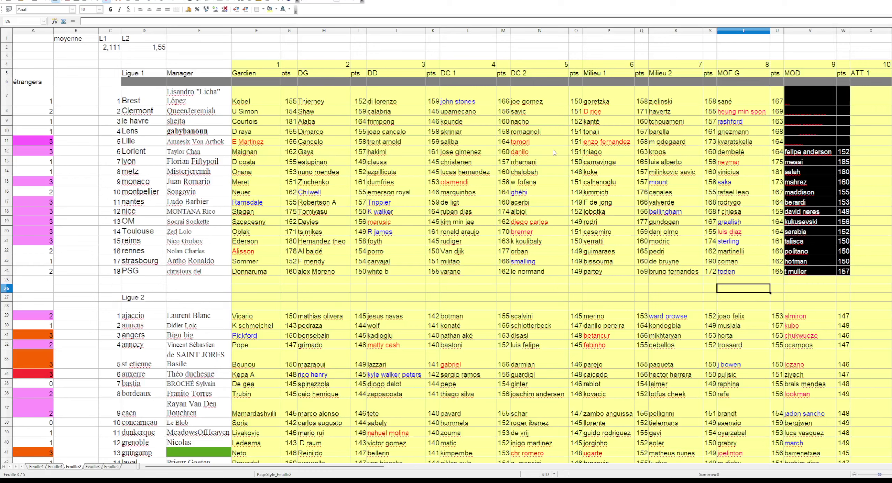
left_click_drag(794, 139, 843, 141)
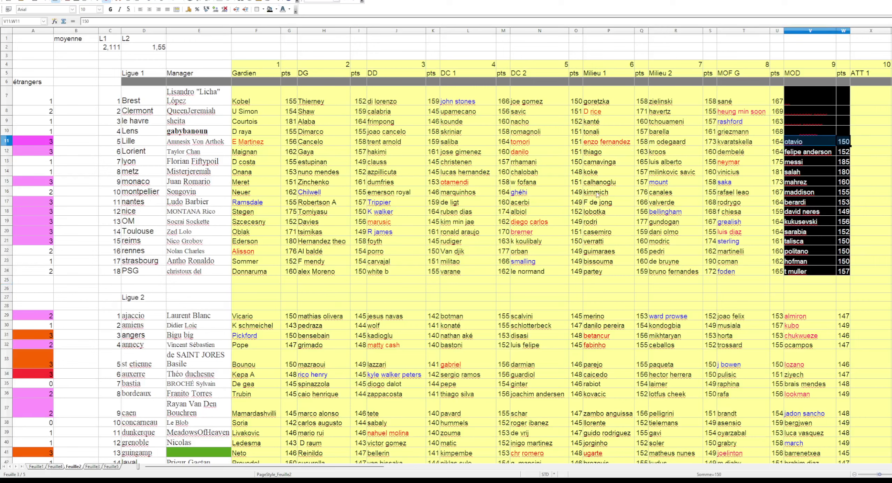
left_click(751, 293)
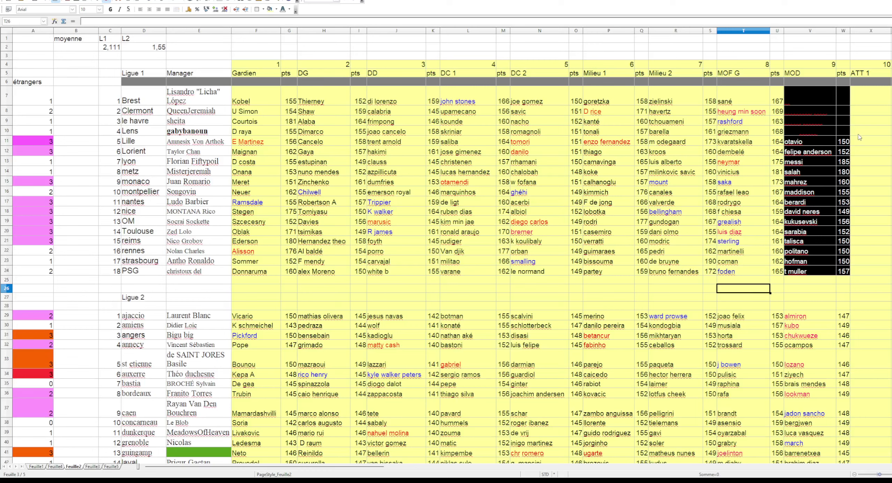
Step: Reveal the MOD picks and points of Lens in V10:W10 and le havre in V9:W9 with a white font colour
left_click_drag(810, 131, 841, 133)
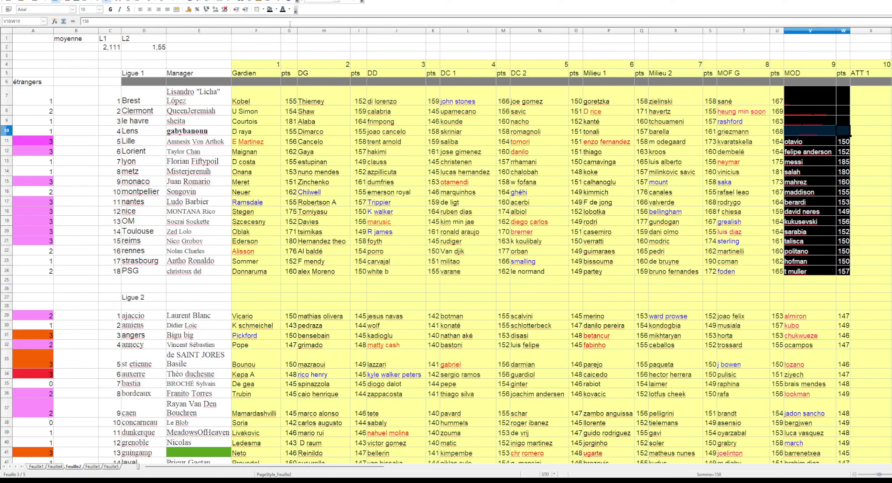
left_click(613, 293)
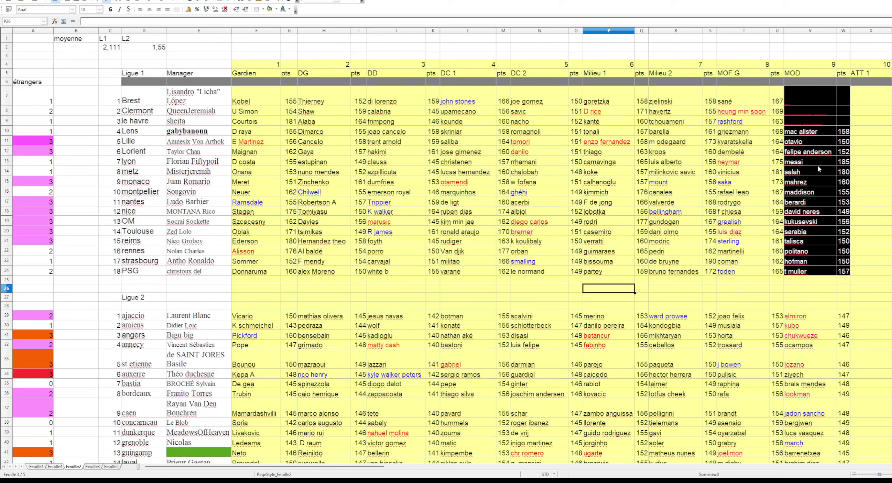
left_click(841, 125)
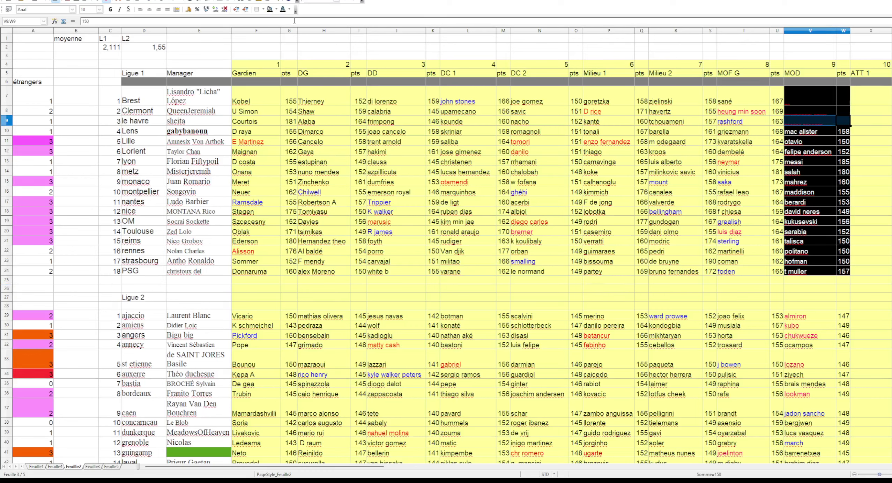
left_click(285, 11)
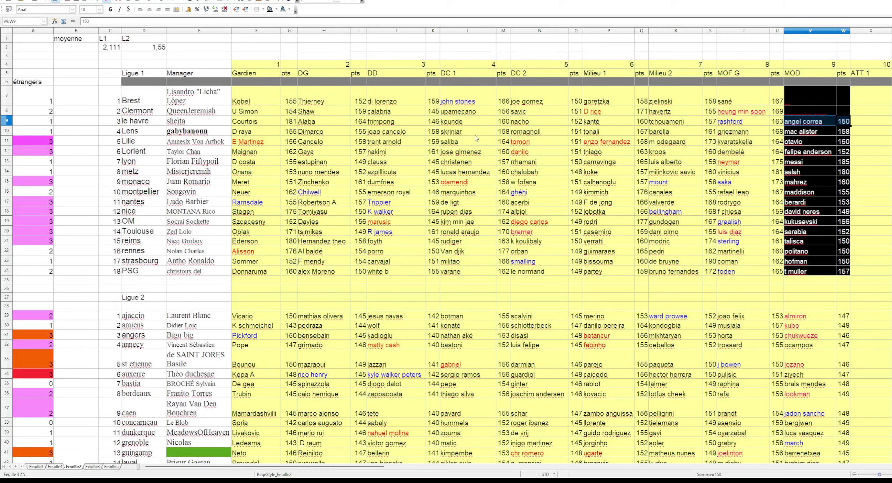
left_click(743, 292)
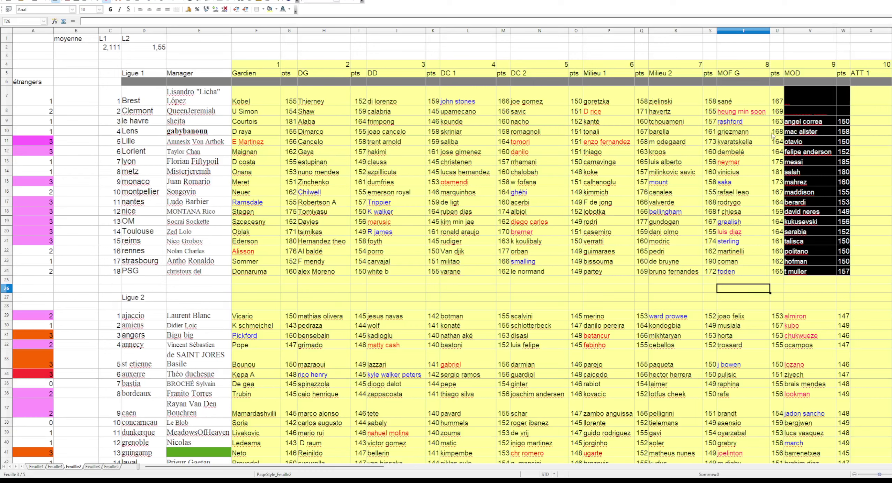
Step: Reveal Clermont's MOD pick and points in V8:W8 with a white font colour, and go through Clermont's picks along row 8
left_click(835, 110)
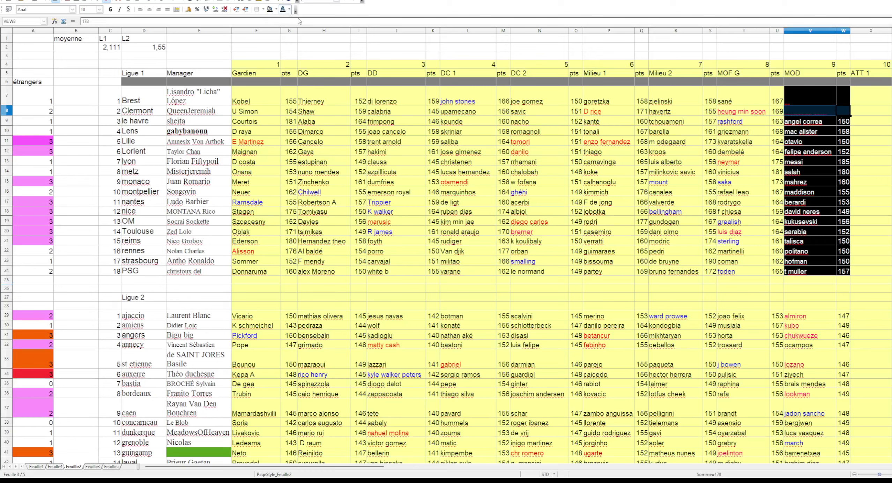
left_click(683, 292)
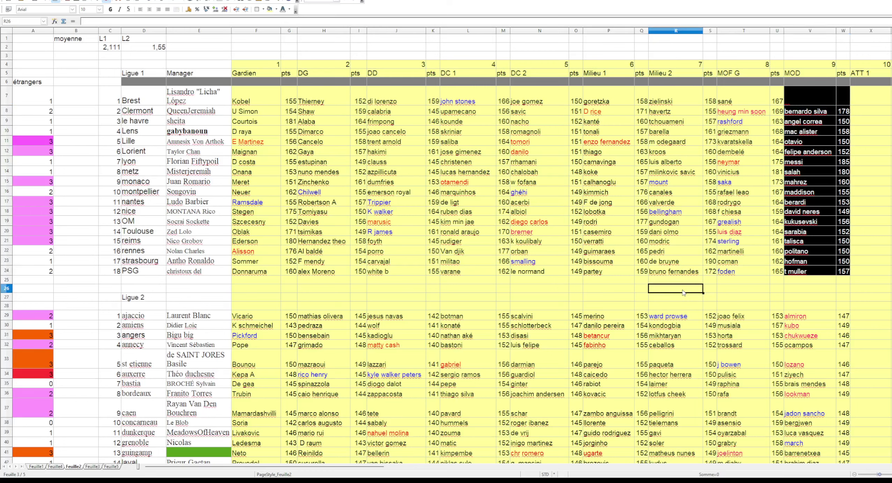
left_click(332, 114)
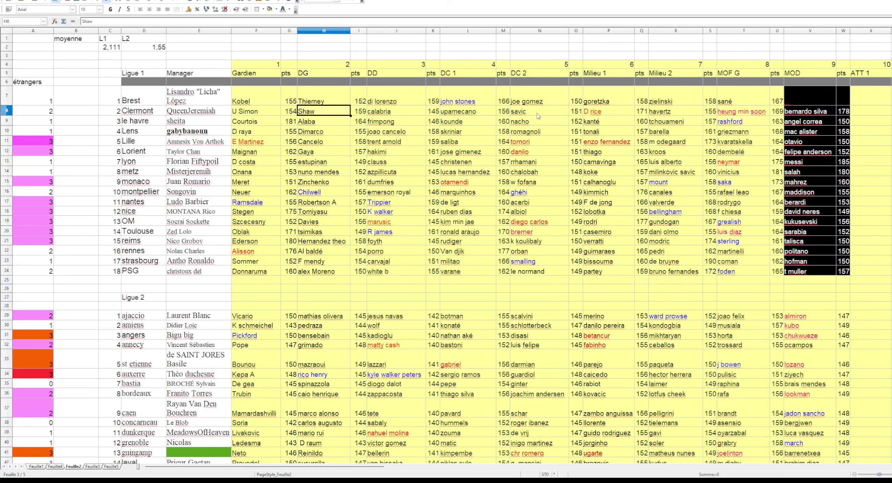
left_click(612, 115)
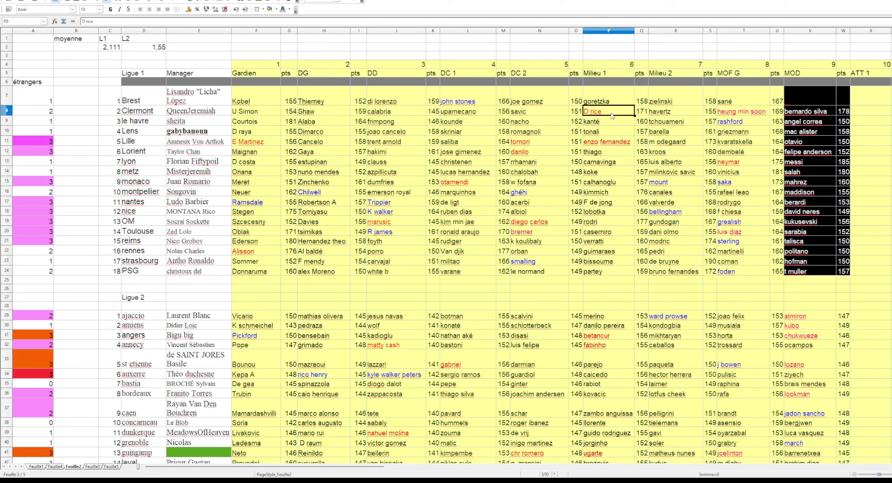
left_click(743, 115)
left_click(824, 114)
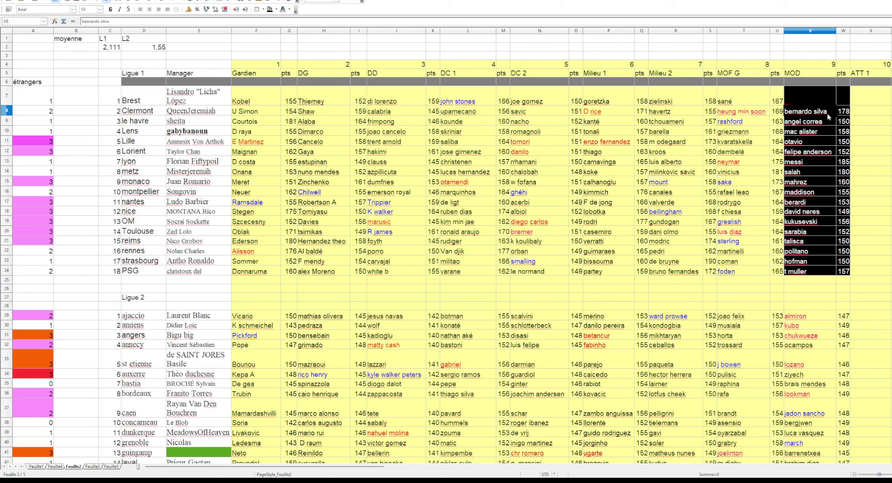
Step: Reveal Brest's MOD pick and points in V7:W7 in white, and undo the black background and white font across V7:W24
left_click_drag(808, 101, 843, 98)
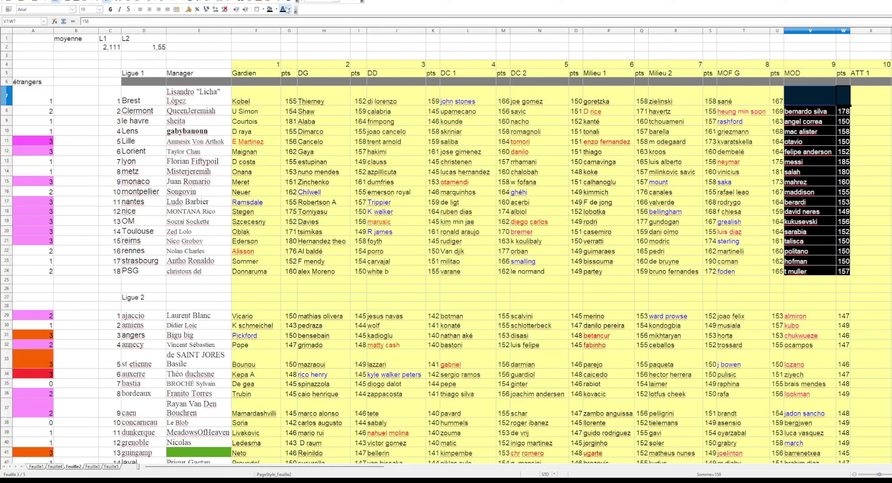
left_click(672, 294)
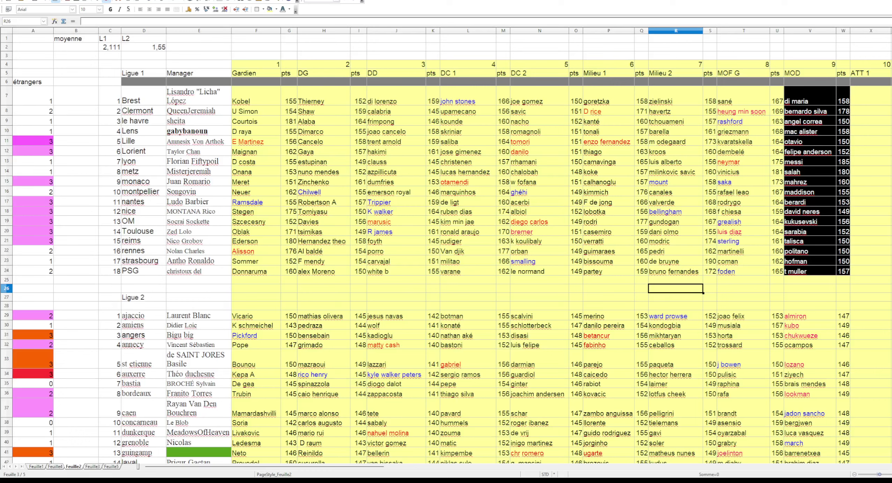
key("ctrl+z")
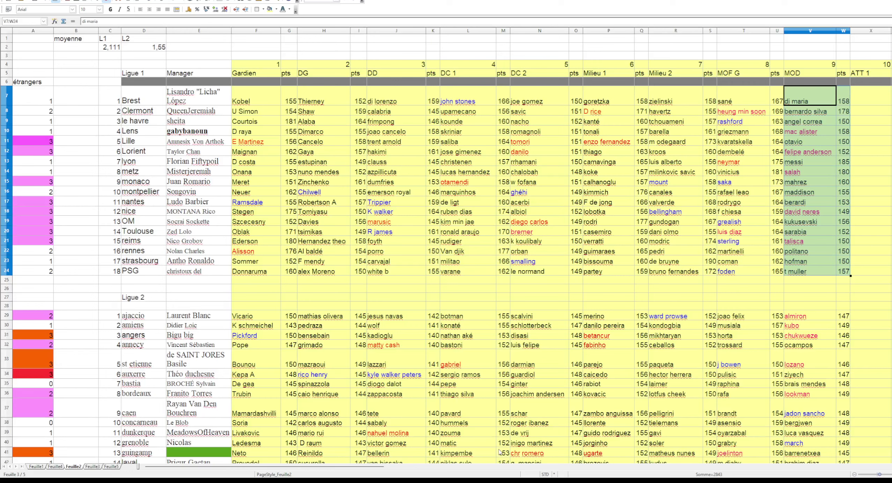
left_click(807, 282)
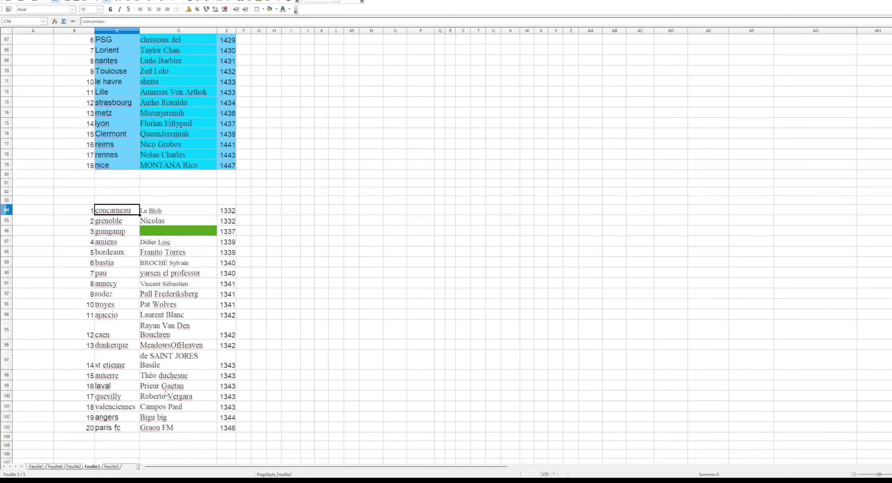
Step: Examine the Ligue 1 and Ligue 2 team rankings by total points on the Feuille3 sheet
left_click(93, 466)
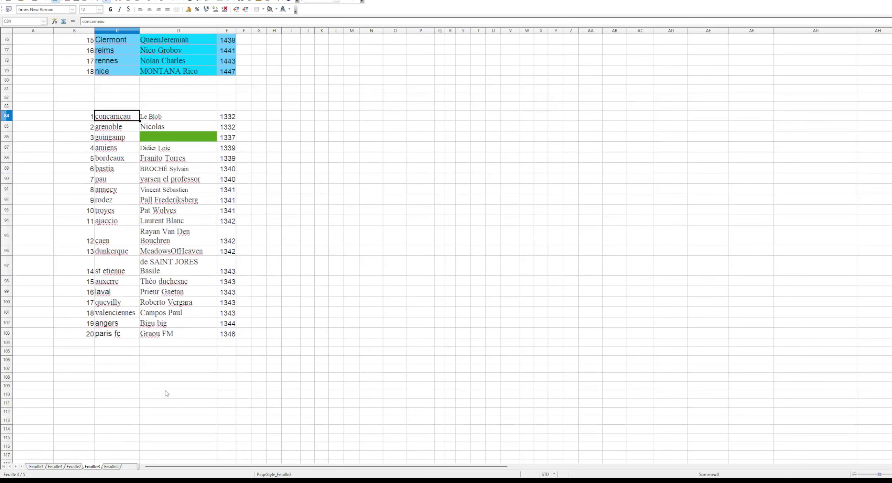
scroll(196, 149, "up", 1)
left_click(275, 139)
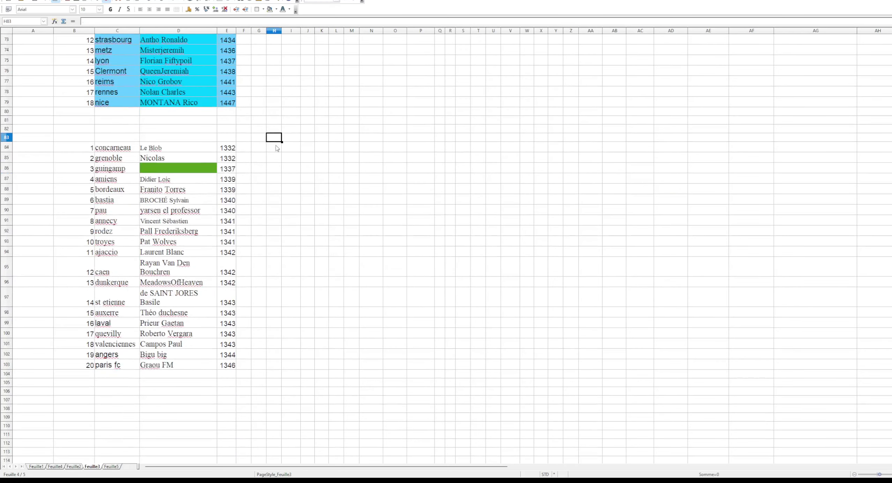
left_click(277, 158)
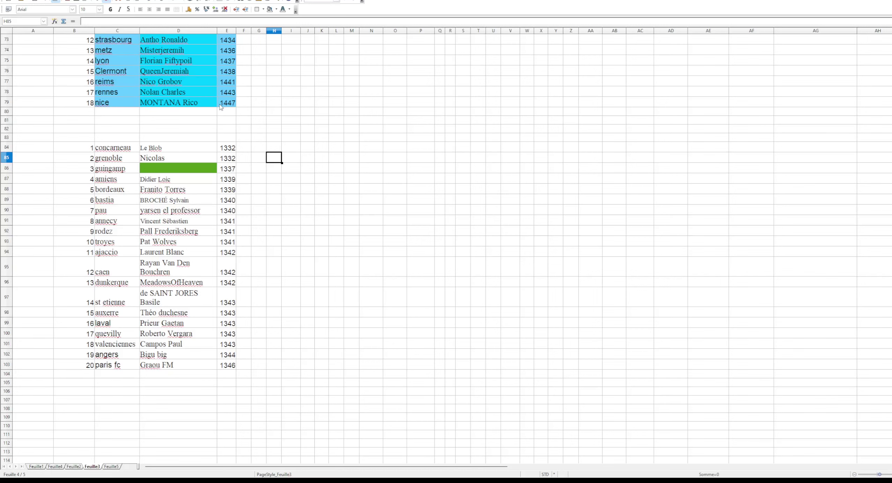
scroll(269, 364, "up", 6)
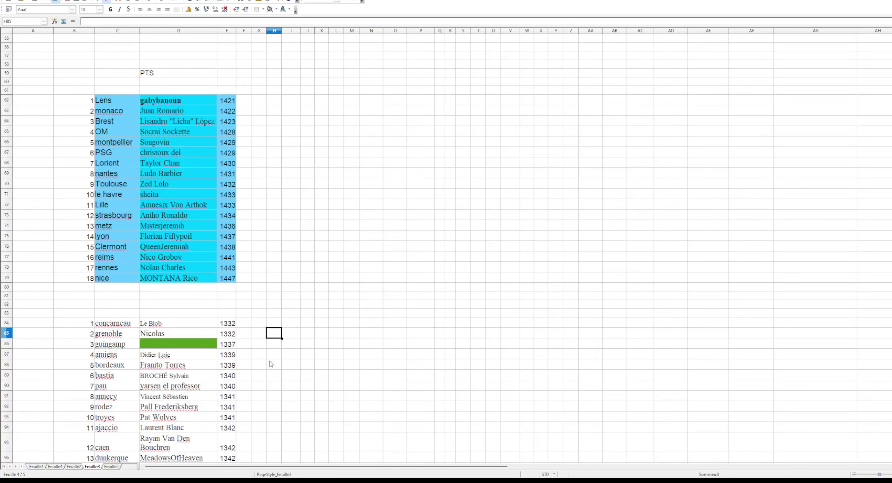
scroll(265, 305, "up", 5)
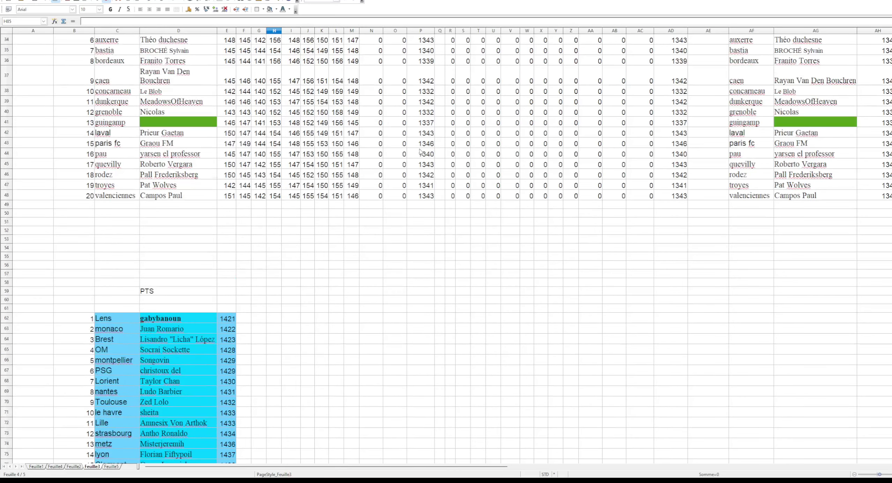
scroll(420, 151, "down", 7)
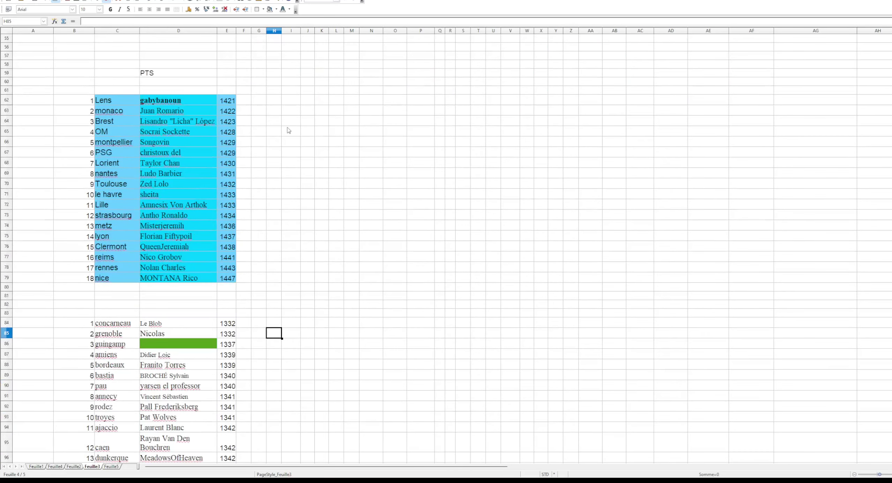
left_click(280, 102)
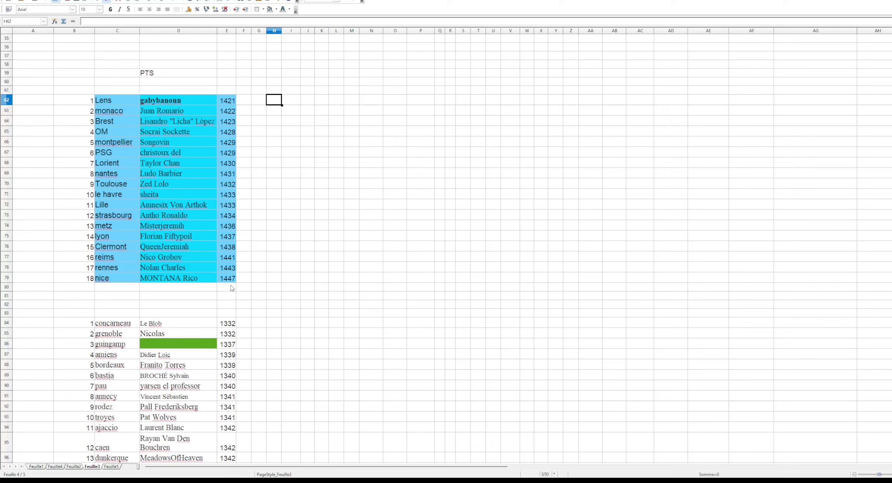
Step: Go through nice's picks and points along row 18 of the Feuille2 sheet, from the Gardien column to the MOD column
left_click(74, 467)
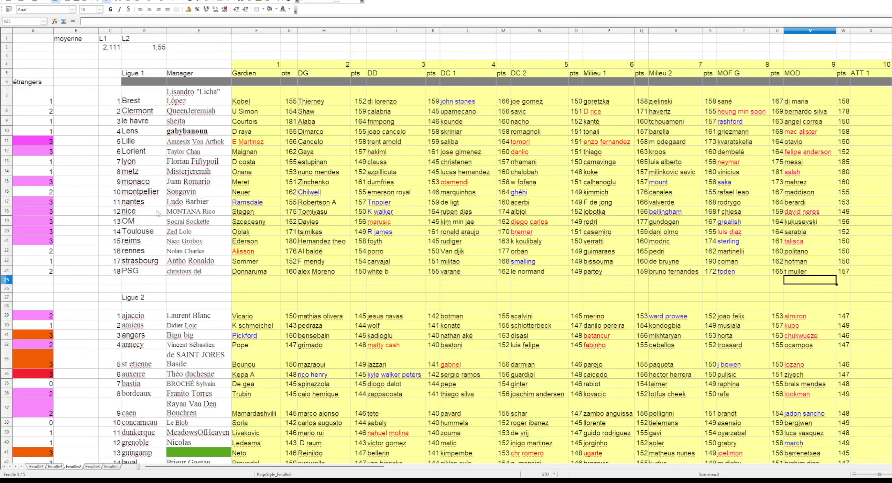
left_click(266, 213)
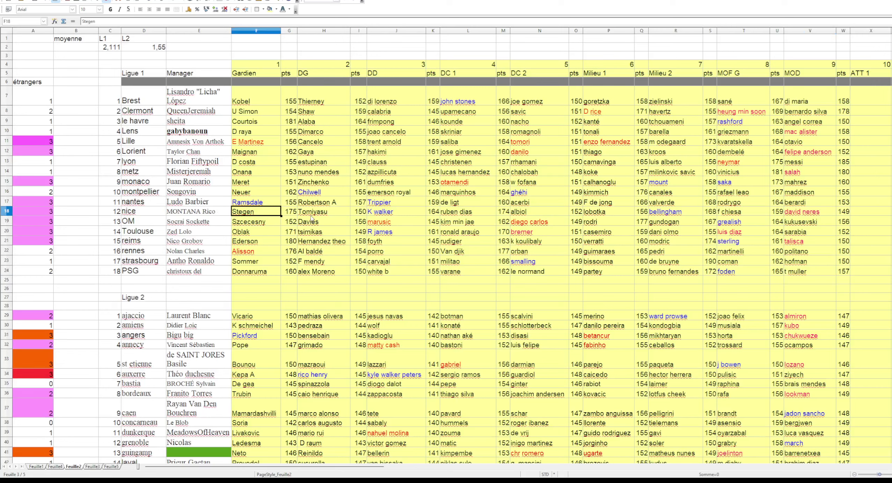
key("Right")
key("Right")
key("Right")
key("Right")
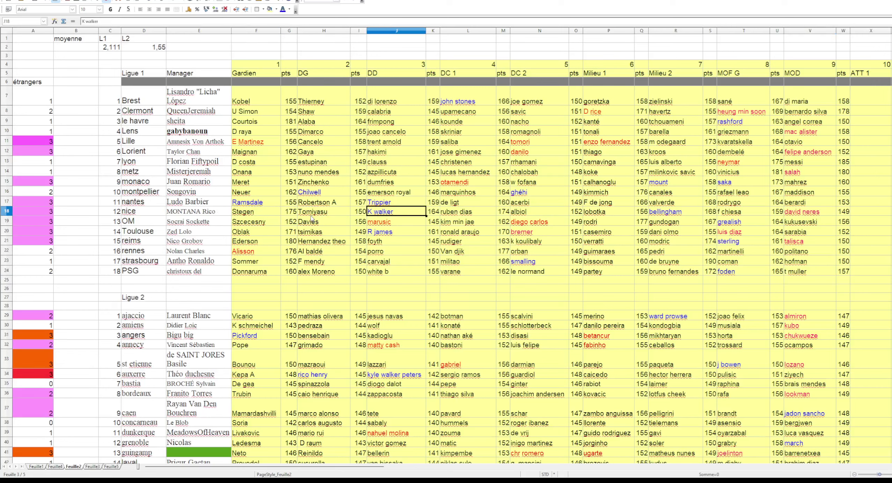
key("Right")
key("Right")
key("Right")
key("Right")
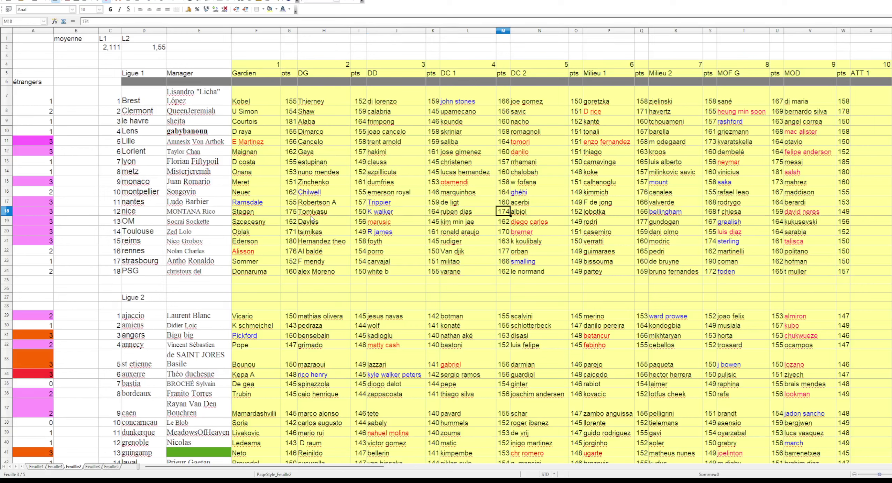
key("Right")
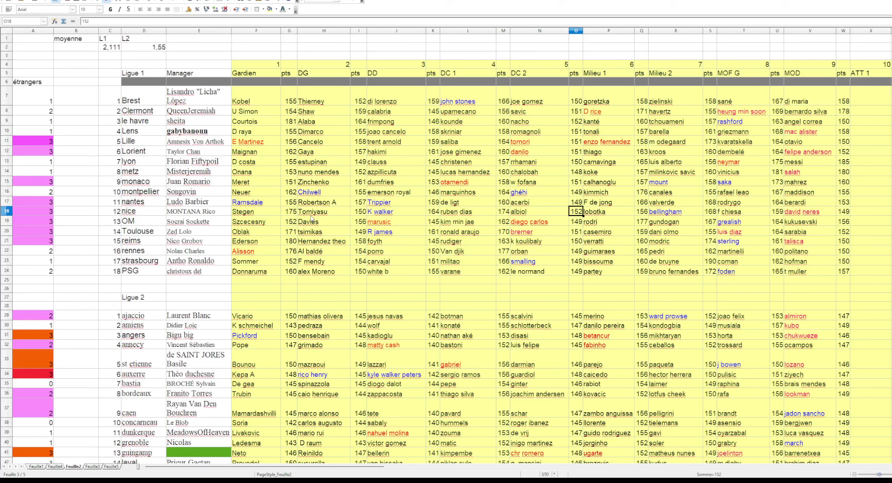
key("Right")
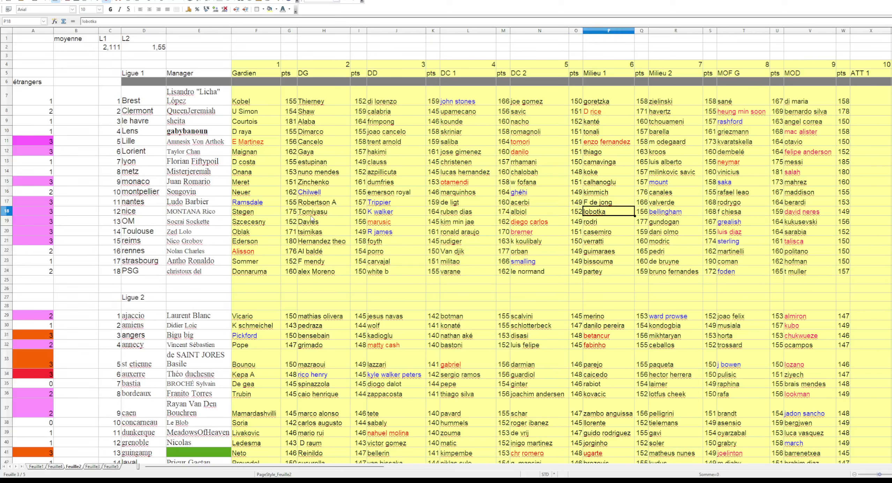
key("Right")
key("Right")
key("Right")
key("Right")
key("Right")
key("Right")
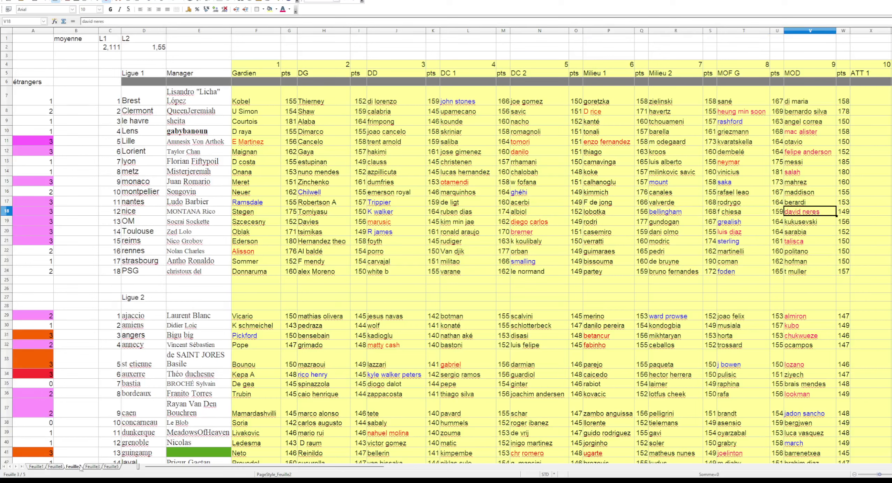
Step: Check the rankings on Feuille3 again and go through rennes's picks along row 22 of Feuille2, from Gardien to MOD
left_click(93, 467)
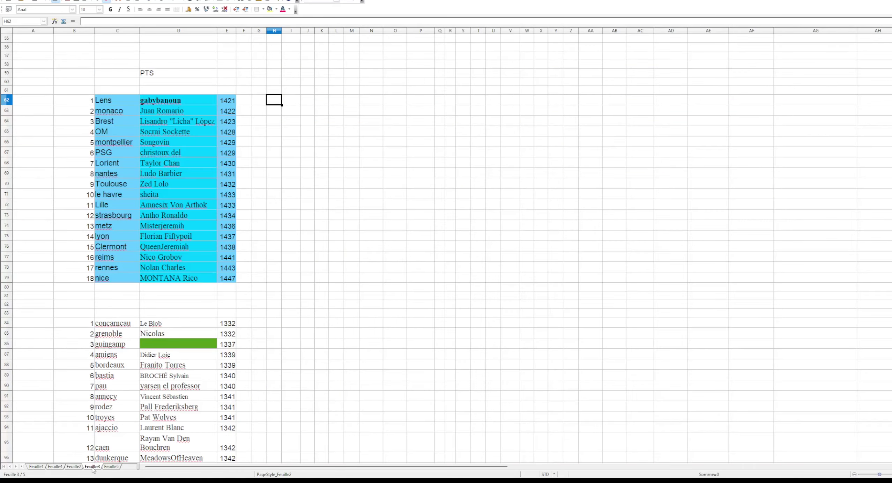
left_click(74, 467)
left_click(261, 254)
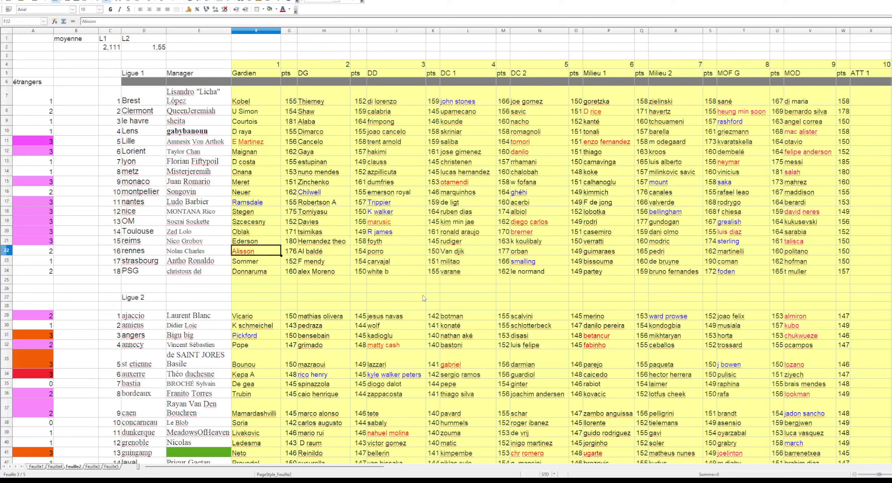
key("Right")
key("Right")
key("Right")
key("Right")
key("Right")
key("Right")
key("Right")
key("Right")
key("Right")
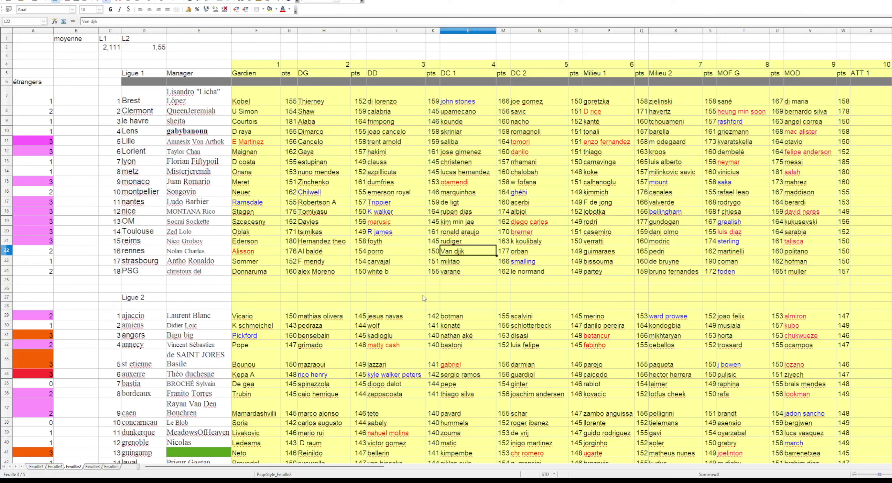
key("Right")
key("Right")
key("Right")
key("Right")
key("Right")
key("Right")
key("Right")
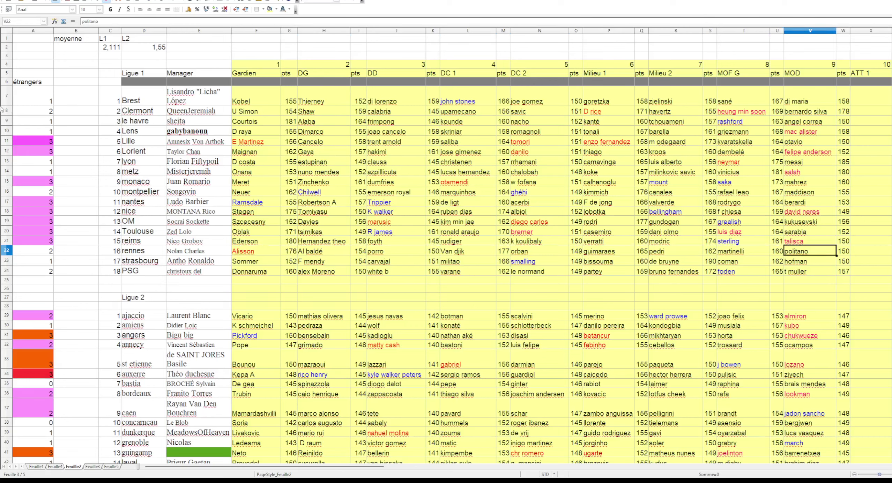
Step: Save the draft spreadsheet
left_click(35, 3)
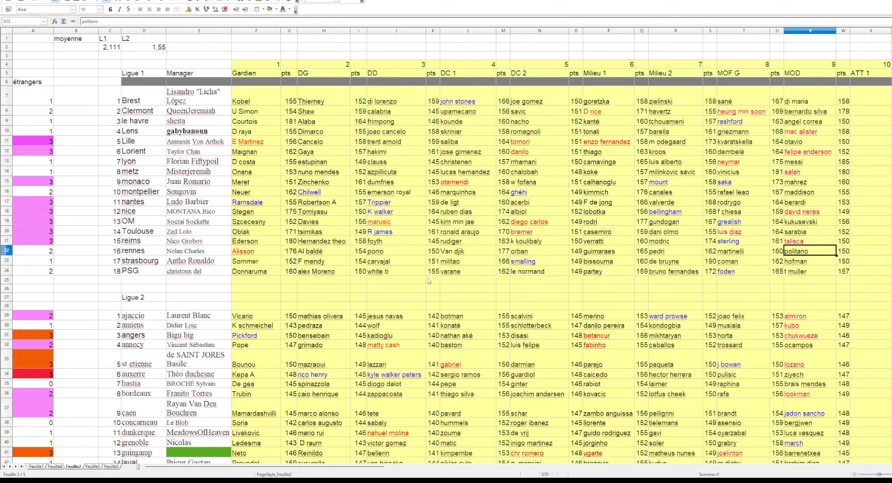